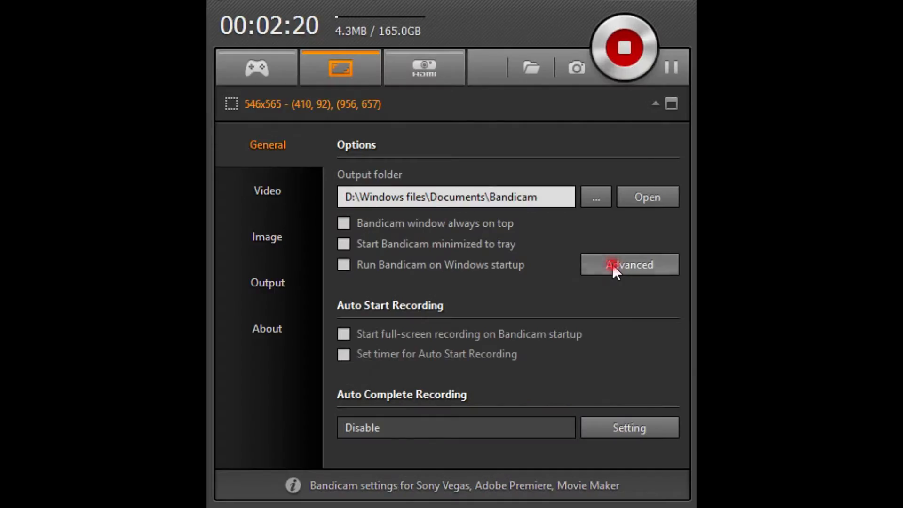
- Open the advanced options and examine the General, Output, Hooking, Language and Others settings
{"action": "left_click", "coordinate": [613, 264]}
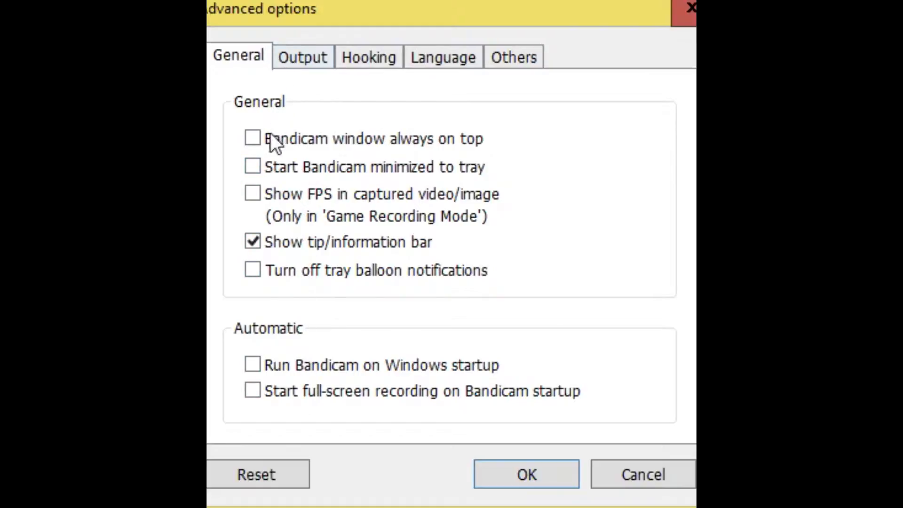
{"action": "left_click", "coordinate": [312, 66]}
{"action": "left_click", "coordinate": [370, 59]}
{"action": "left_click", "coordinate": [455, 59]}
{"action": "left_click", "coordinate": [528, 55]}
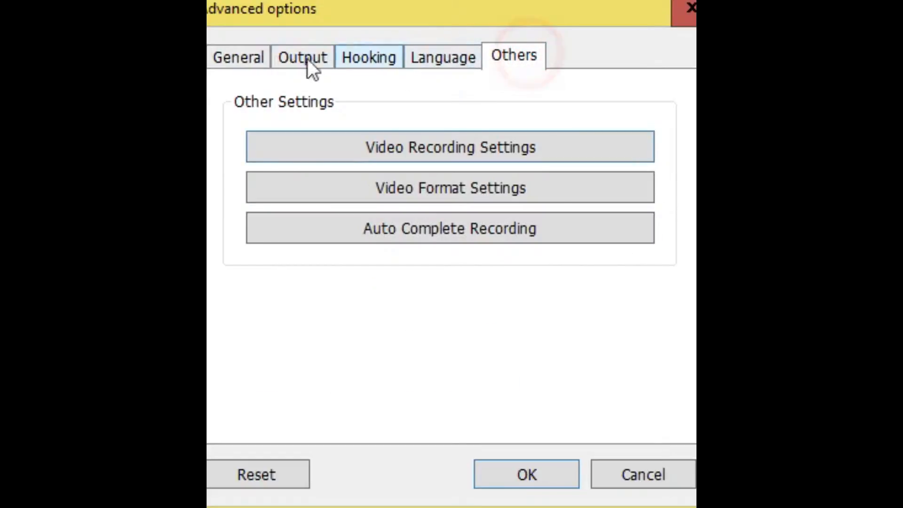
{"action": "left_click", "coordinate": [257, 61]}
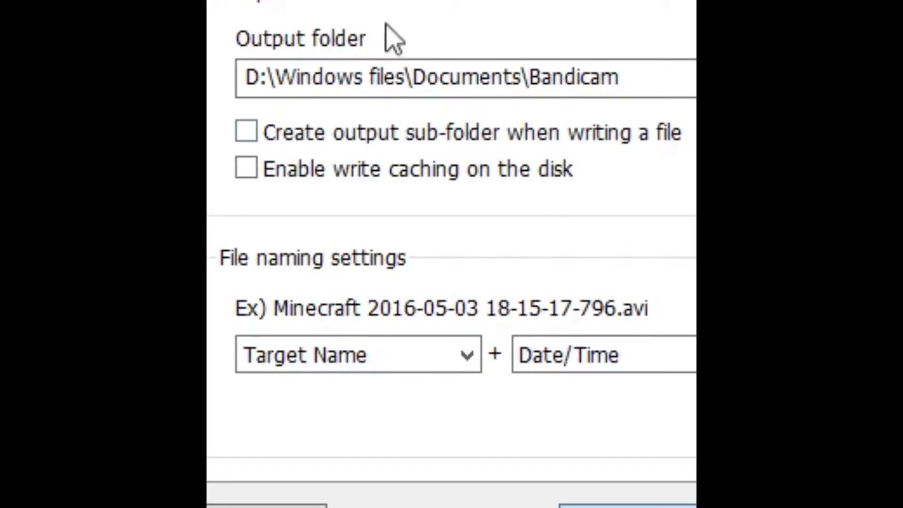
- Review the hooking targets, the language setting with its list of translators and the other settings, and accept the advanced options
{"action": "left_click", "coordinate": [395, 103]}
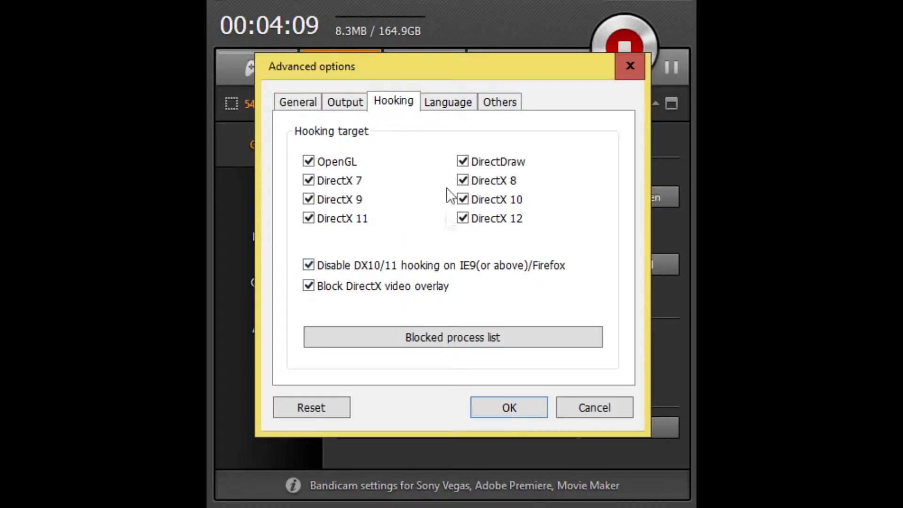
{"action": "left_click", "coordinate": [455, 97]}
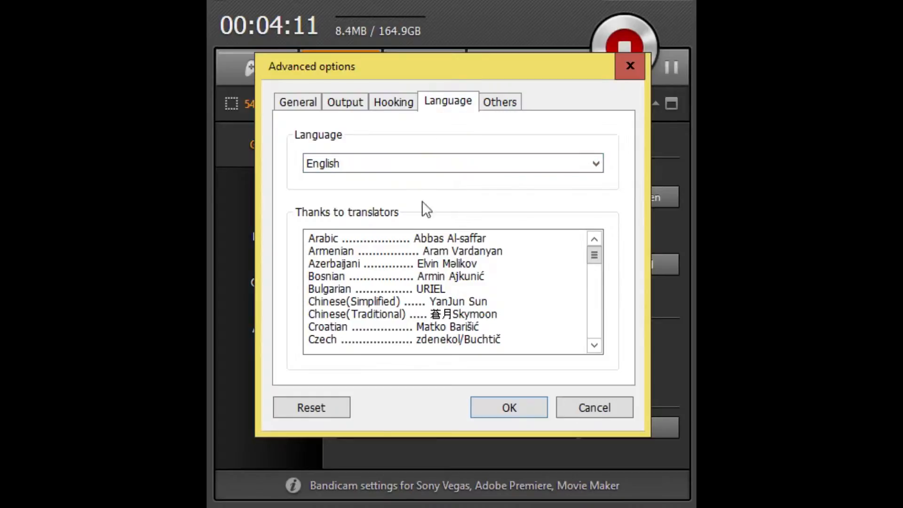
{"action": "scroll", "coordinate": [432, 295], "scroll_direction": "down", "scroll_amount": 8}
{"action": "scroll", "coordinate": [432, 295], "scroll_direction": "up", "scroll_amount": 5}
{"action": "scroll", "coordinate": [432, 295], "scroll_direction": "down", "scroll_amount": 3}
{"action": "scroll", "coordinate": [431, 295], "scroll_direction": "up", "scroll_amount": 5}
{"action": "scroll", "coordinate": [432, 295], "scroll_direction": "up", "scroll_amount": 6}
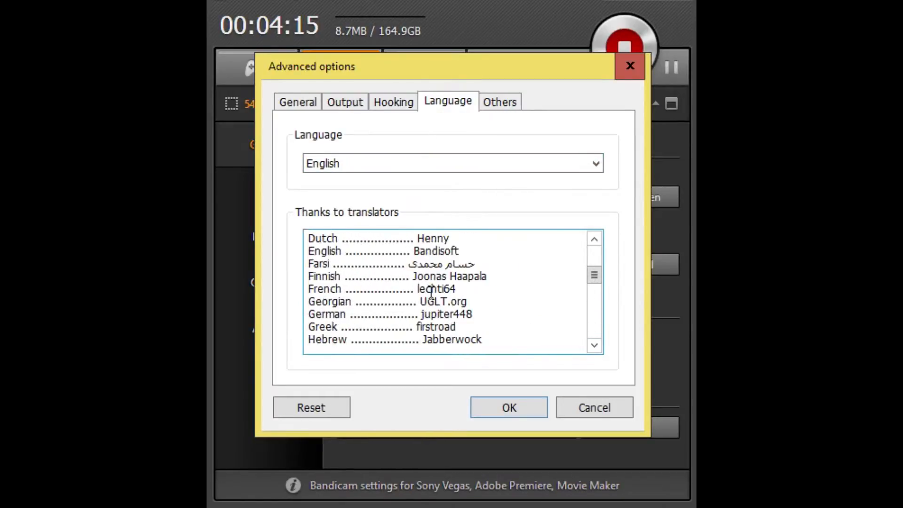
{"action": "scroll", "coordinate": [432, 295], "scroll_direction": "down", "scroll_amount": 3}
{"action": "scroll", "coordinate": [431, 295], "scroll_direction": "down", "scroll_amount": 9}
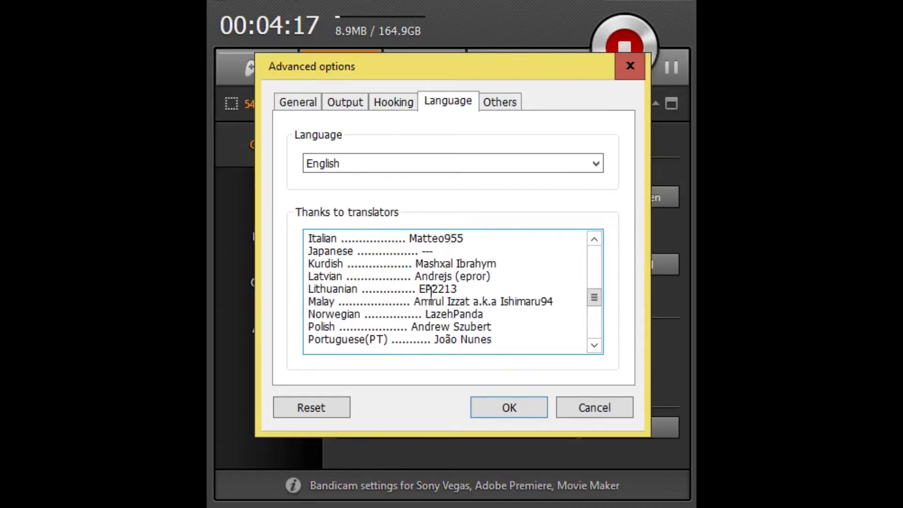
{"action": "scroll", "coordinate": [429, 294], "scroll_direction": "up", "scroll_amount": 10}
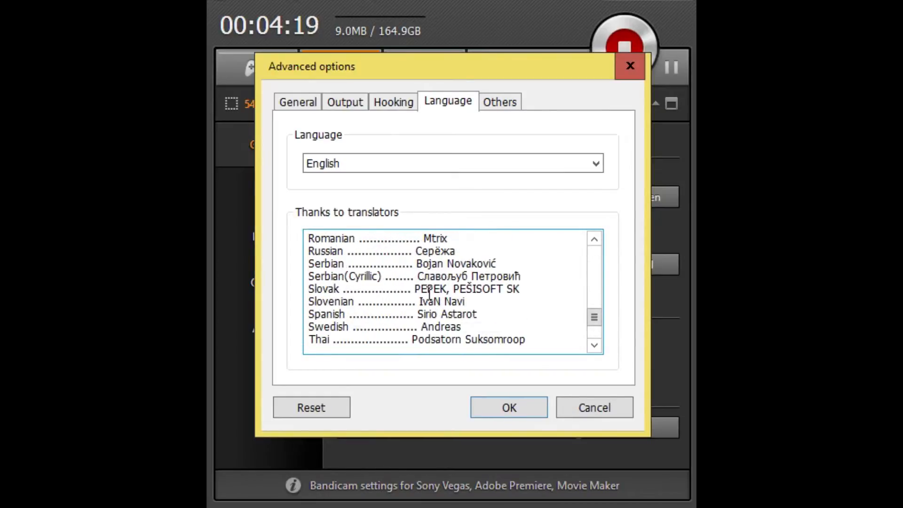
{"action": "left_click", "coordinate": [511, 107]}
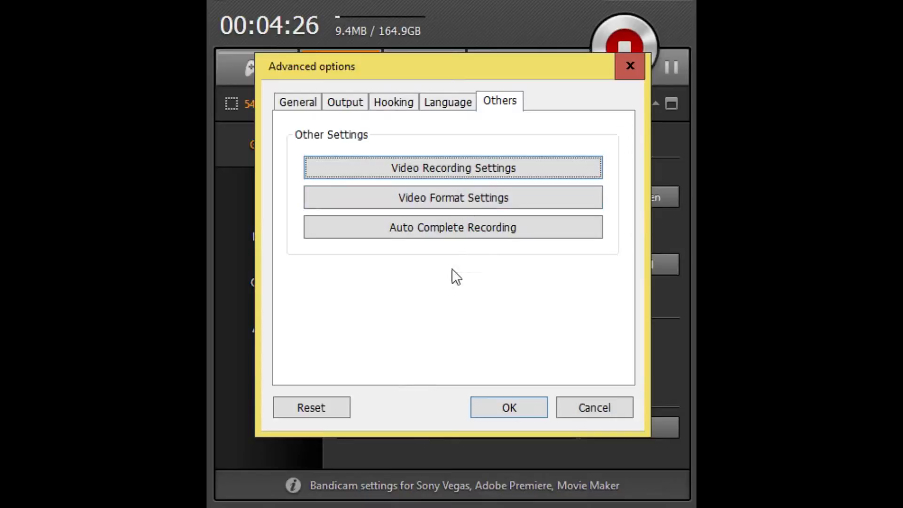
{"action": "left_click", "coordinate": [505, 408]}
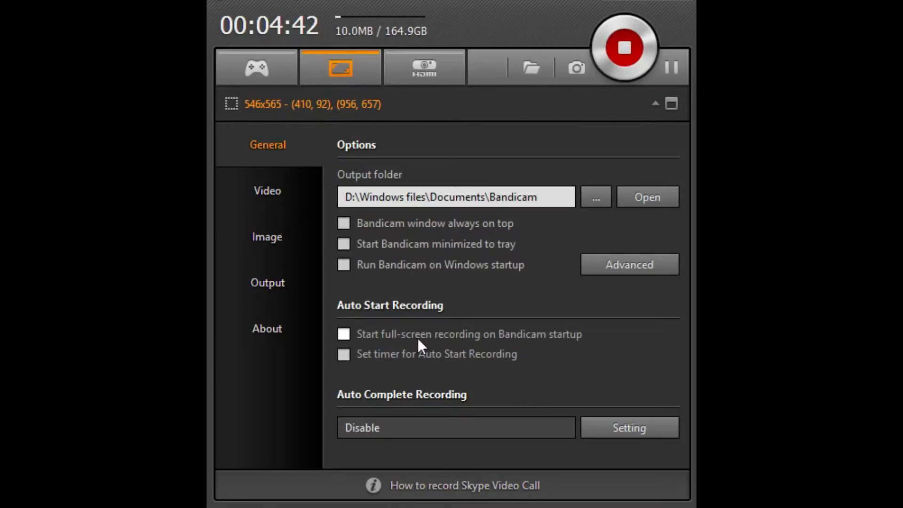
- Review the Auto Complete Recording settings and accept them as they are
{"action": "left_click", "coordinate": [617, 427]}
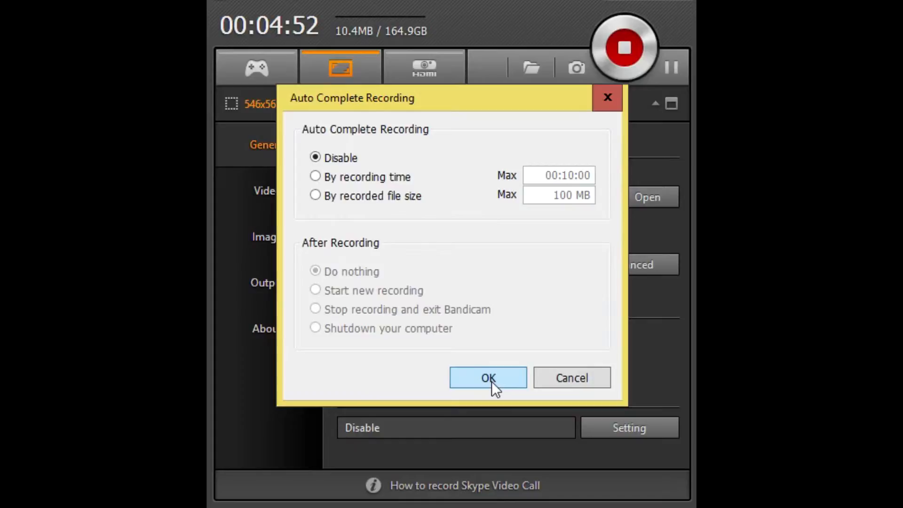
{"action": "left_click", "coordinate": [492, 382]}
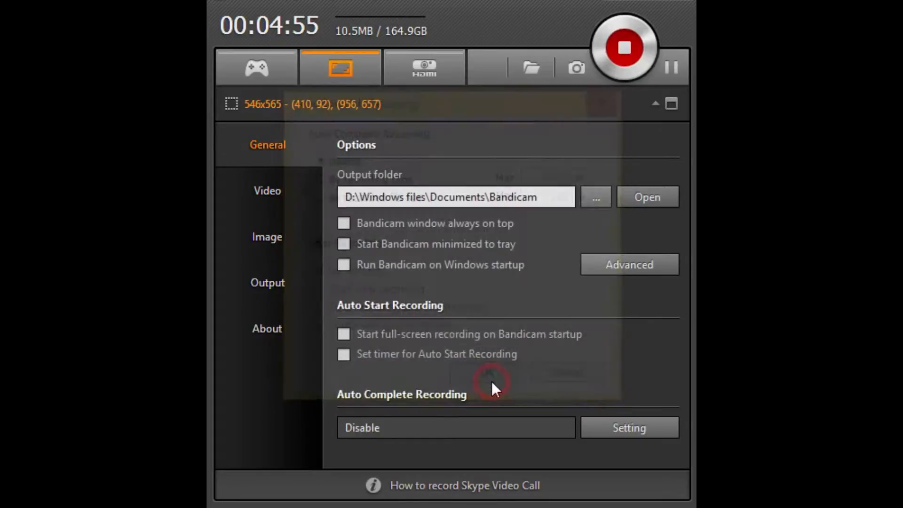
- Review the video recording settings for sound, webcam, logo, mouse effects and recording options, and accept them
{"action": "left_click", "coordinate": [268, 192]}
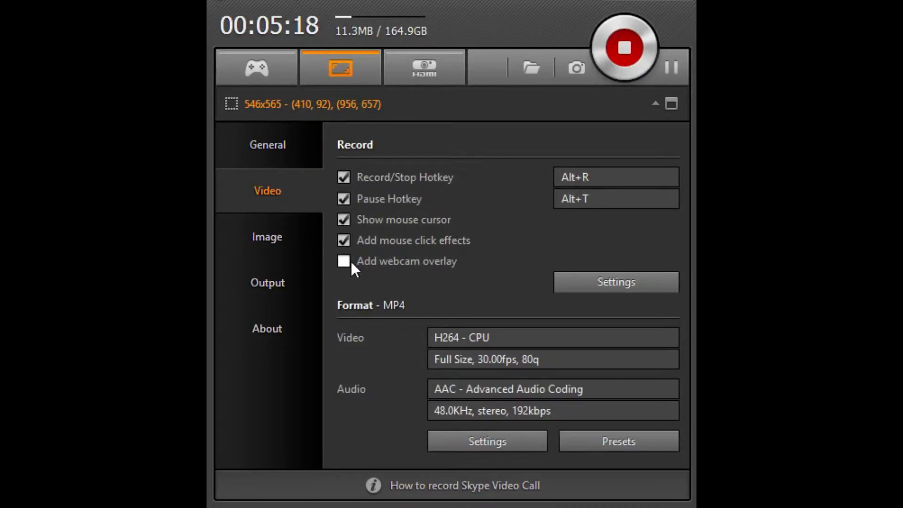
{"action": "left_click", "coordinate": [616, 282]}
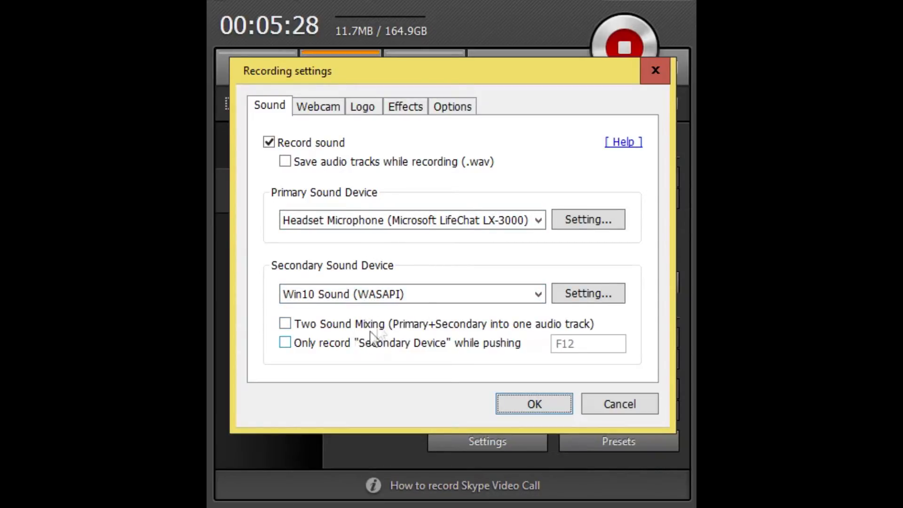
{"action": "left_click", "coordinate": [323, 109]}
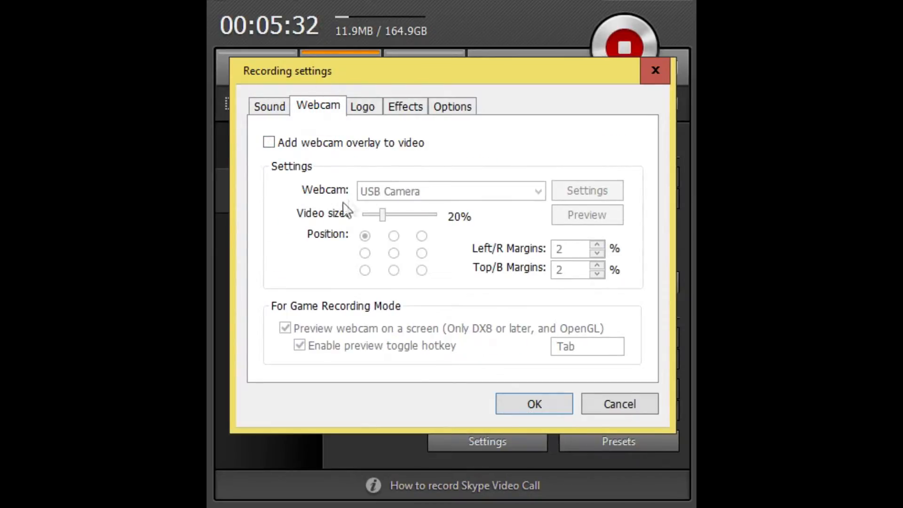
{"action": "left_click", "coordinate": [371, 109]}
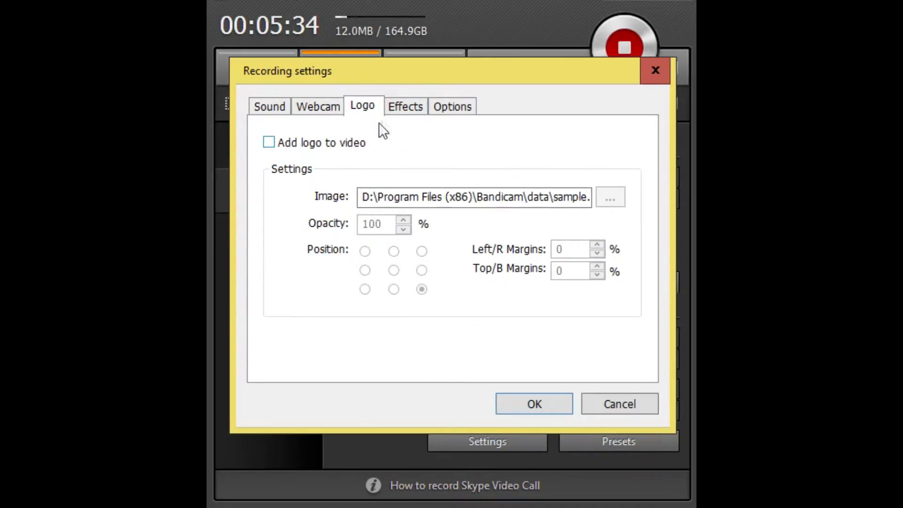
{"action": "left_click", "coordinate": [399, 115]}
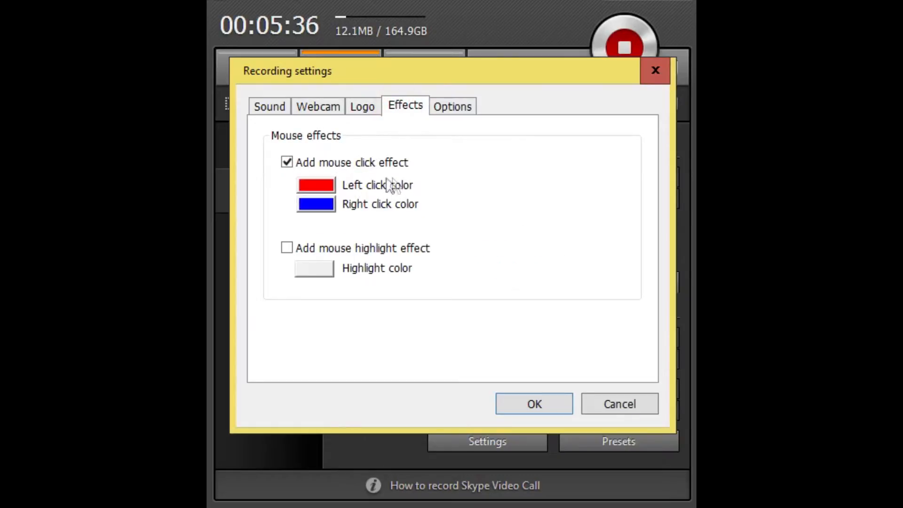
{"action": "left_click", "coordinate": [456, 107]}
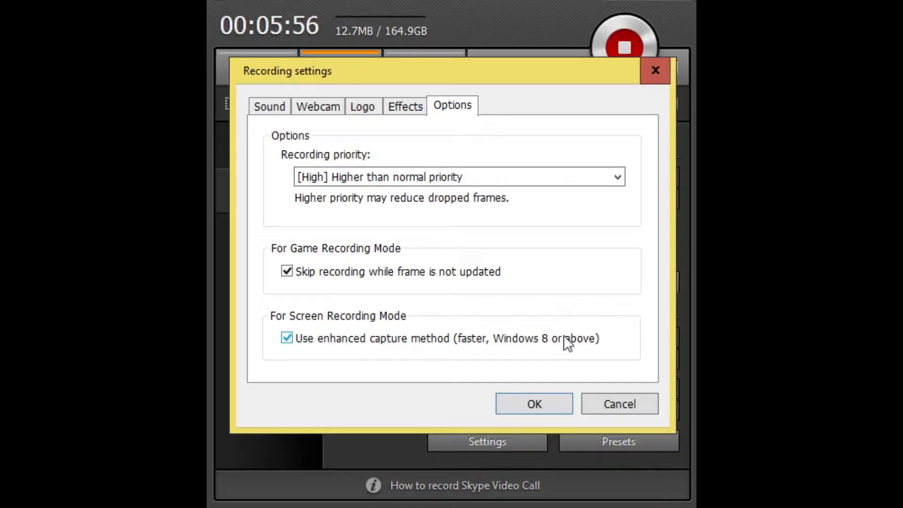
{"action": "key", "text": "Return"}
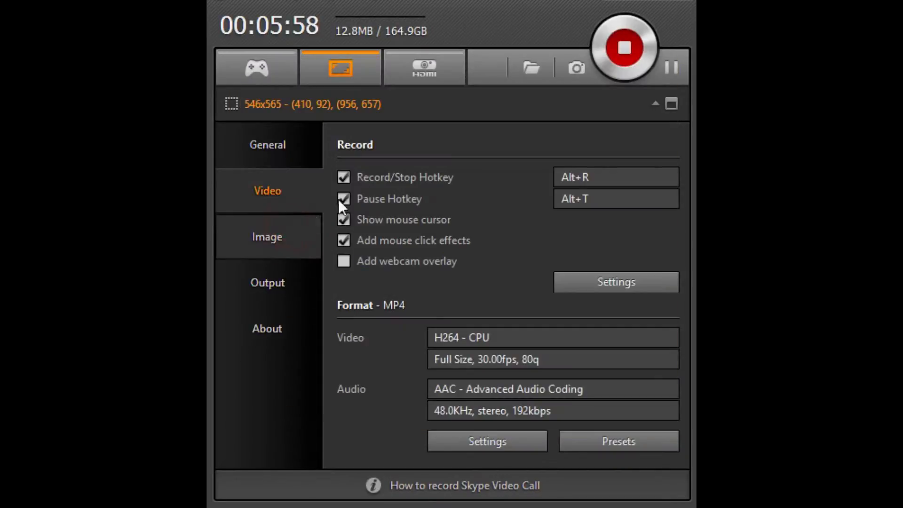
- Examine the image capture settings and the output section with the recorded files
{"action": "left_click", "coordinate": [296, 224]}
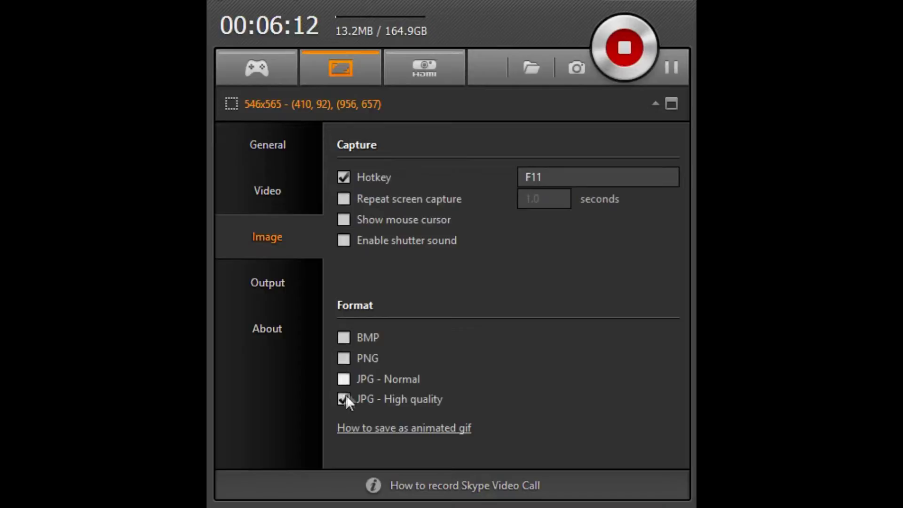
{"action": "left_click", "coordinate": [281, 281]}
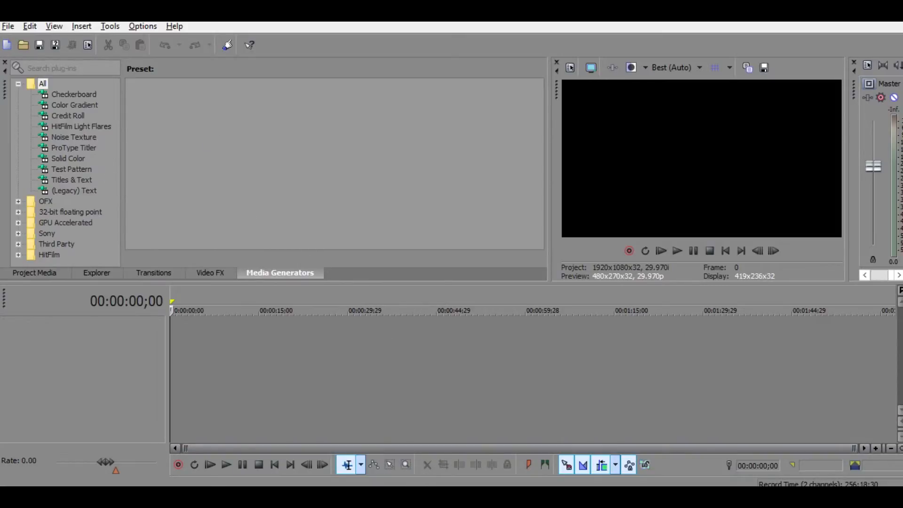
- Switch to File Explorer, open the Bandicam recordings folder and move its window aside to expose the Vegas Pro timeline
{"action": "key", "text": "super+e"}
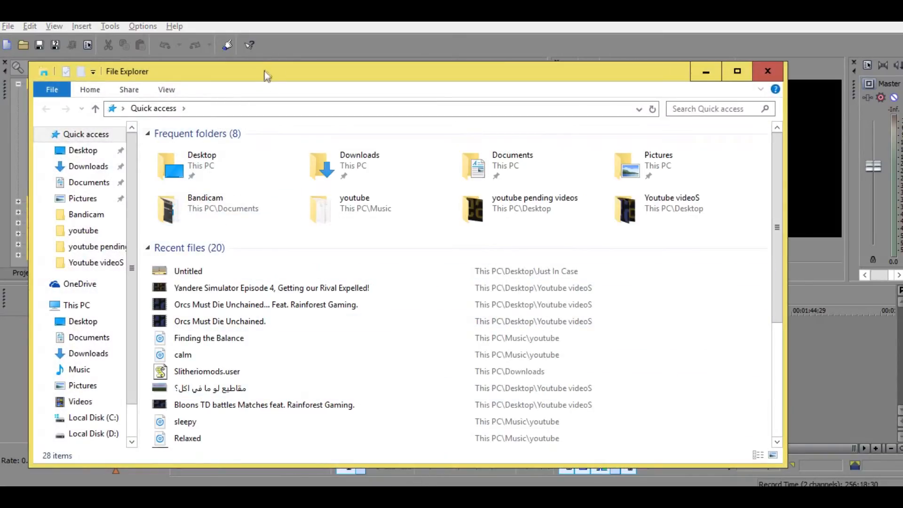
{"action": "left_click_drag", "start_coordinate": [264, 69], "coordinate": [302, 51]}
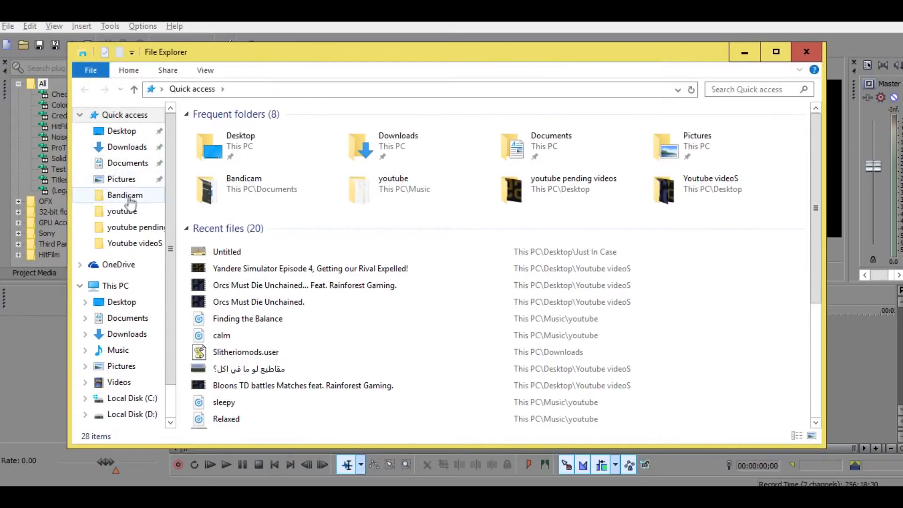
{"action": "left_click", "coordinate": [130, 198]}
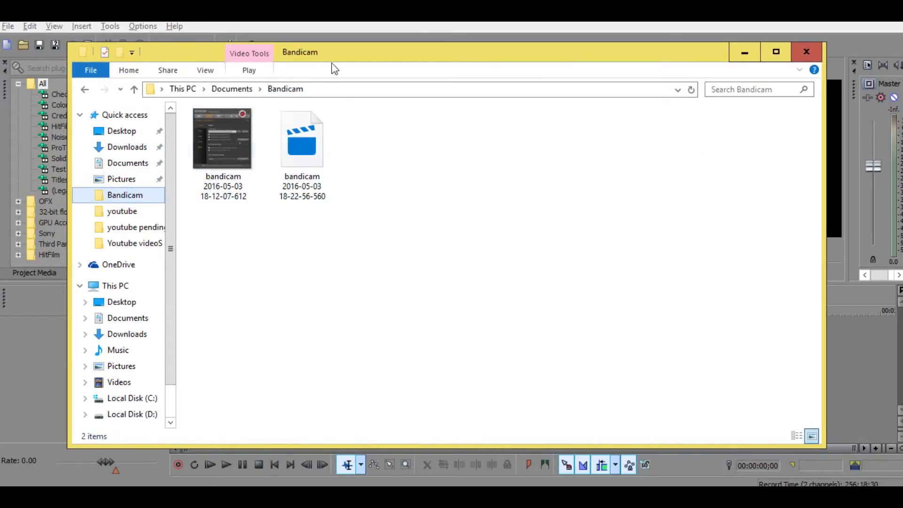
{"action": "left_click_drag", "start_coordinate": [341, 56], "coordinate": [741, 108]}
{"action": "left_click_drag", "start_coordinate": [630, 194], "coordinate": [171, 349]}
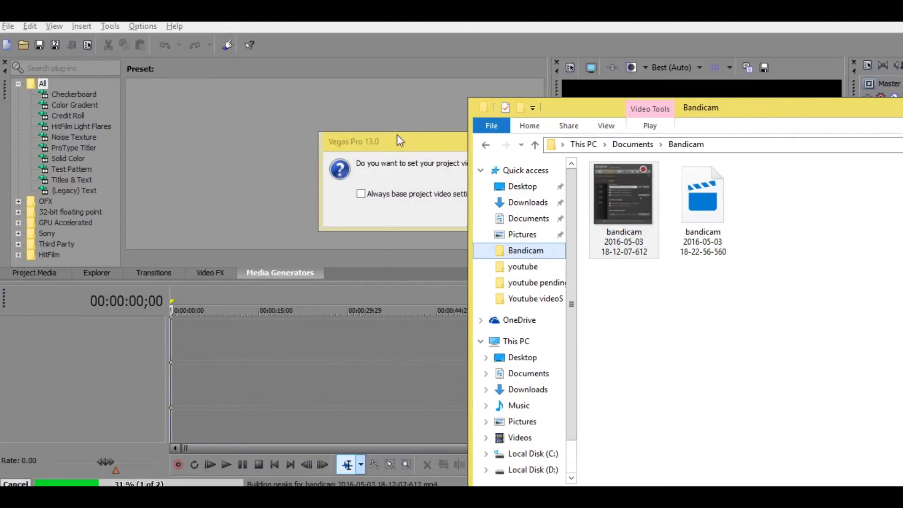
{"action": "left_click", "coordinate": [397, 134]}
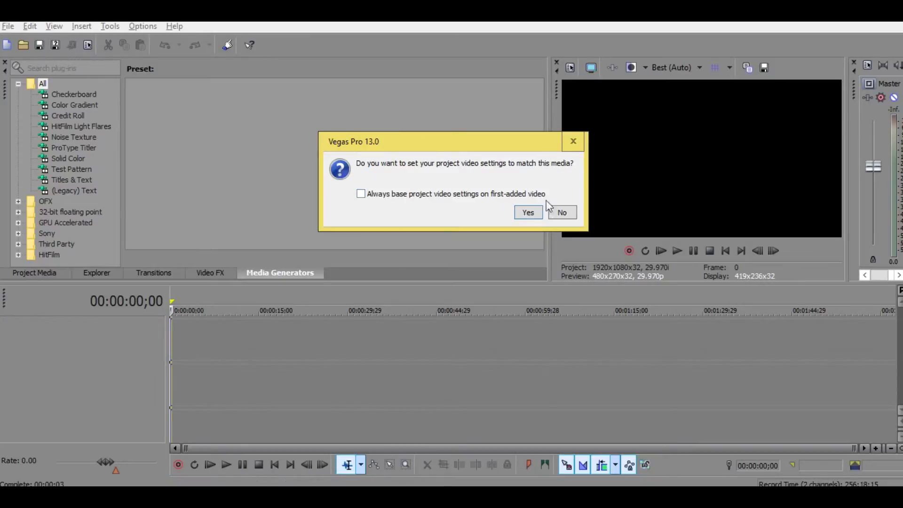
{"action": "left_click", "coordinate": [559, 213]}
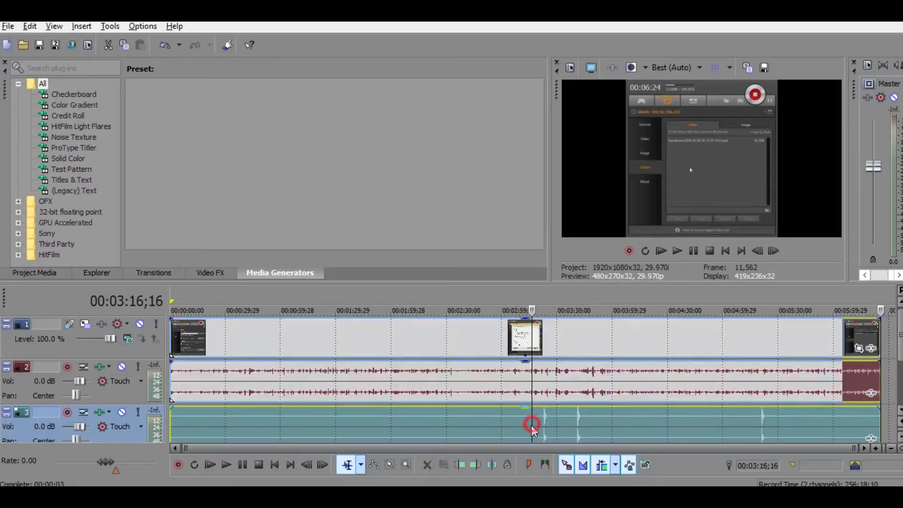
- Clear the grouping of the recording's video and audio events, starting from the audio event on track 3
{"action": "left_click", "coordinate": [531, 424]}
{"action": "left_click", "coordinate": [323, 421]}
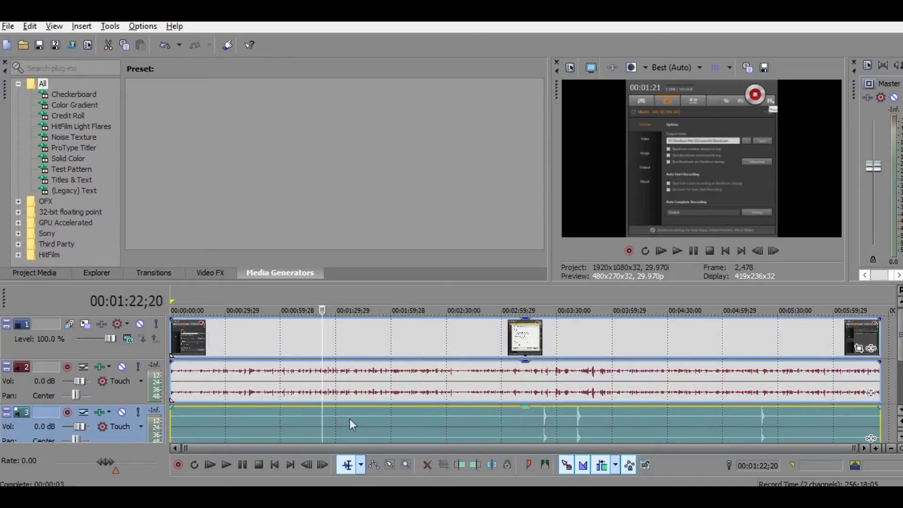
{"action": "right_click", "coordinate": [468, 425]}
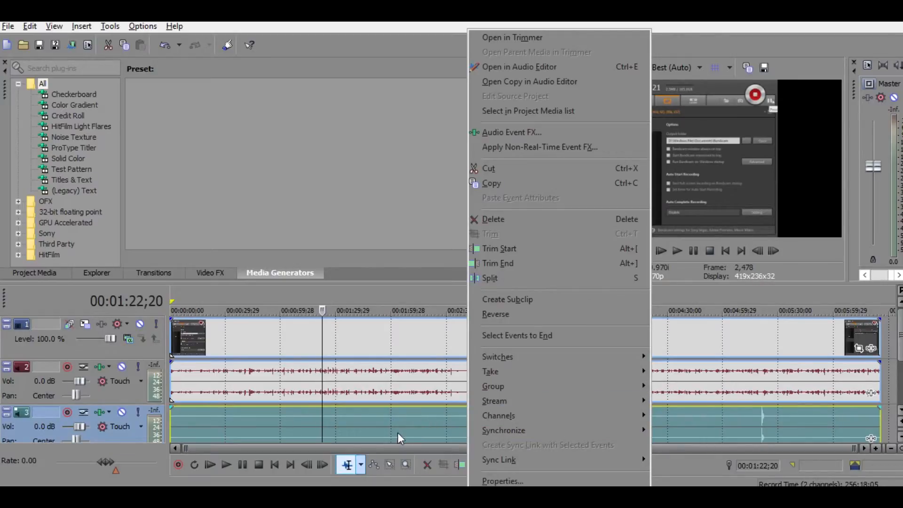
{"action": "mouse_move", "coordinate": [520, 389]}
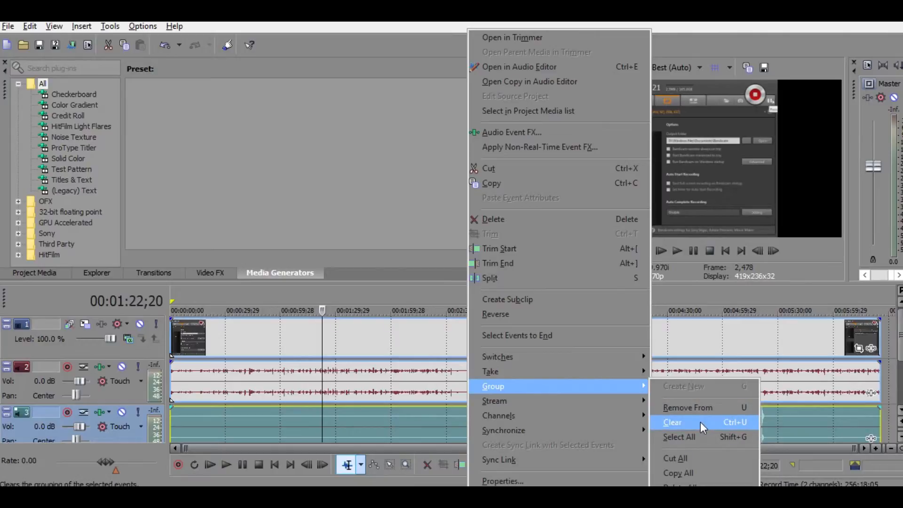
{"action": "left_click", "coordinate": [687, 422]}
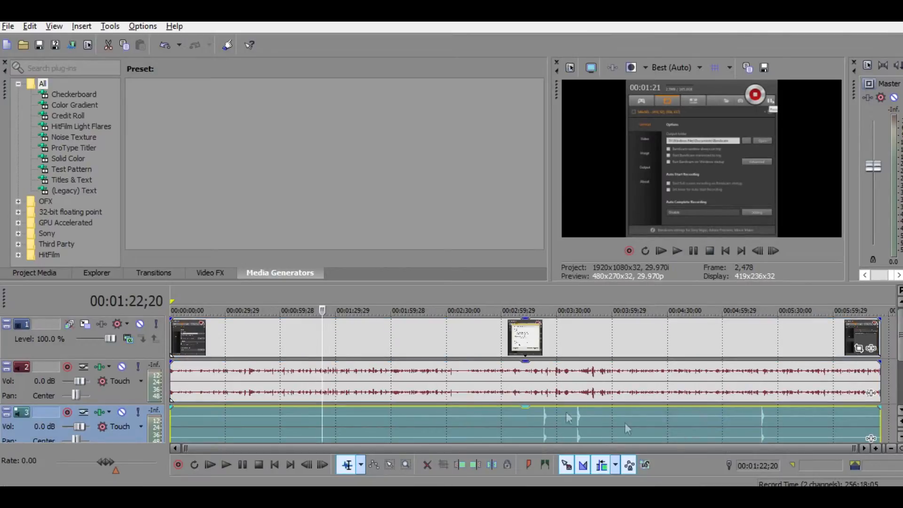
- Shift the ungrouped audio event on track 3 to check its independence, and delete it
{"action": "left_click", "coordinate": [407, 422]}
{"action": "left_click_drag", "start_coordinate": [439, 424], "coordinate": [441, 424]}
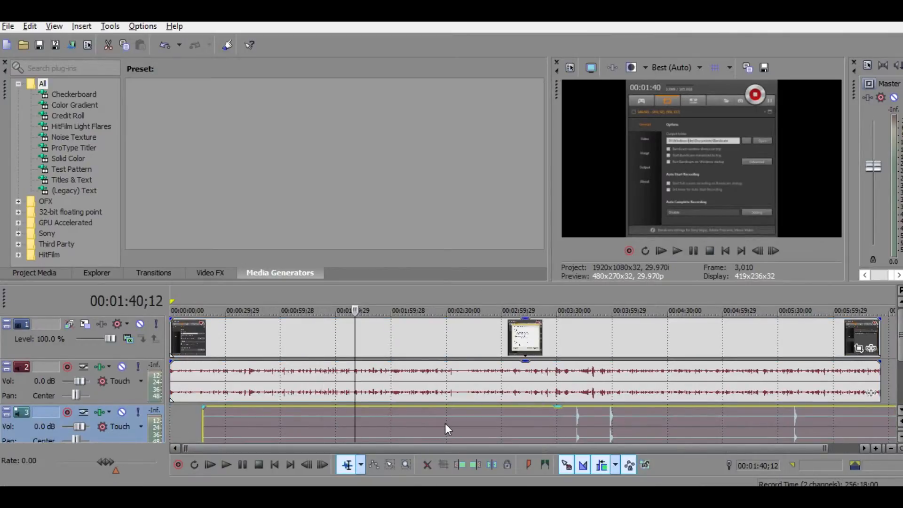
{"action": "key", "text": "Delete"}
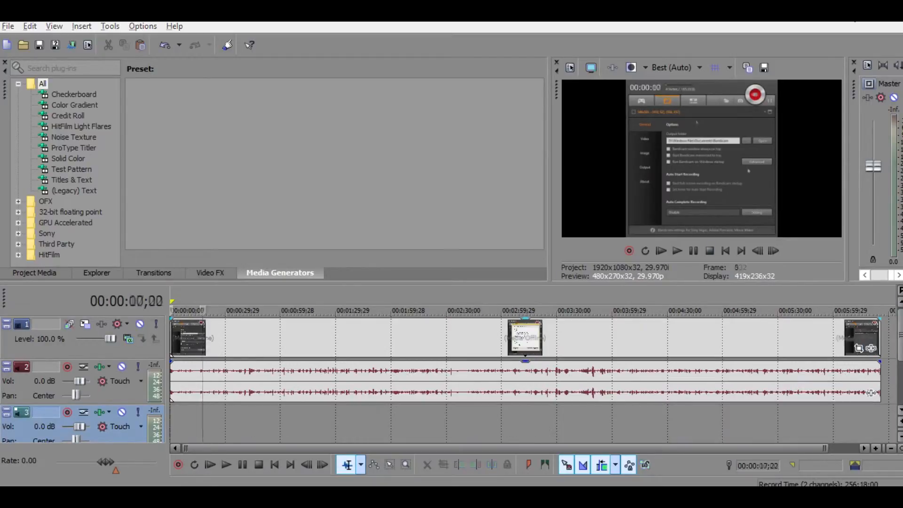
{"action": "left_click", "coordinate": [239, 412]}
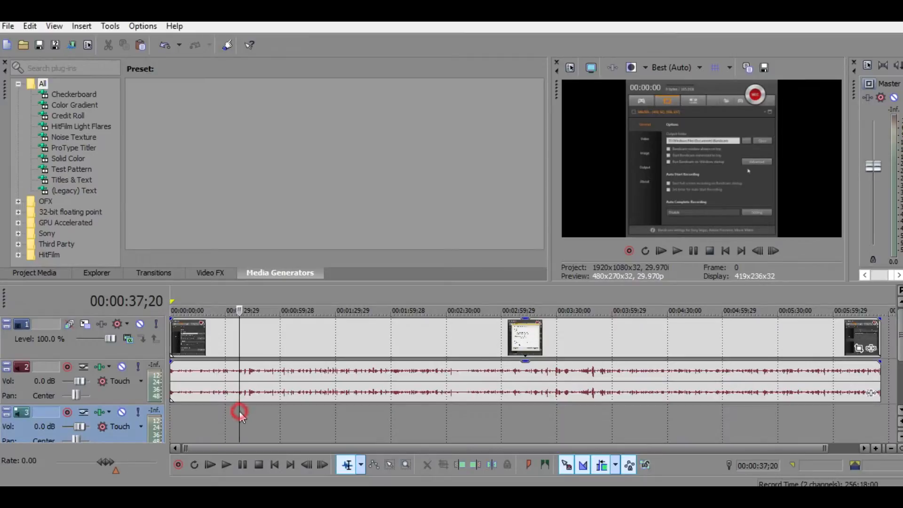
{"action": "left_click", "coordinate": [269, 414]}
{"action": "left_click", "coordinate": [355, 411]}
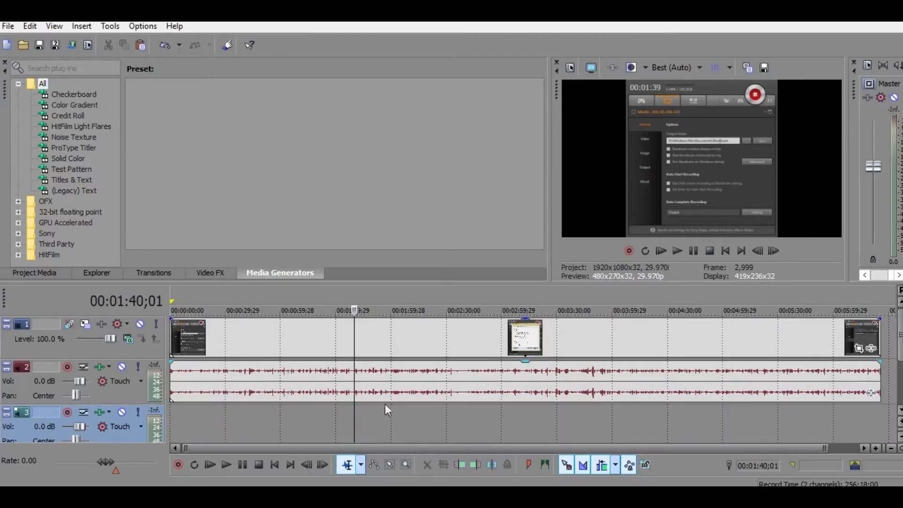
- Split the recording's video and audio events at 00:01:24;25 and again at 00:02:06;06
{"action": "left_click", "coordinate": [326, 408]}
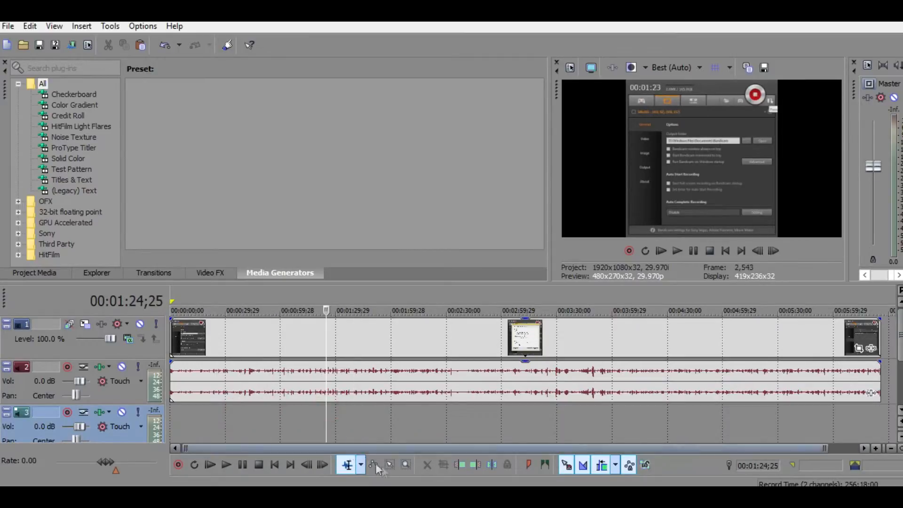
{"action": "left_click", "coordinate": [493, 466]}
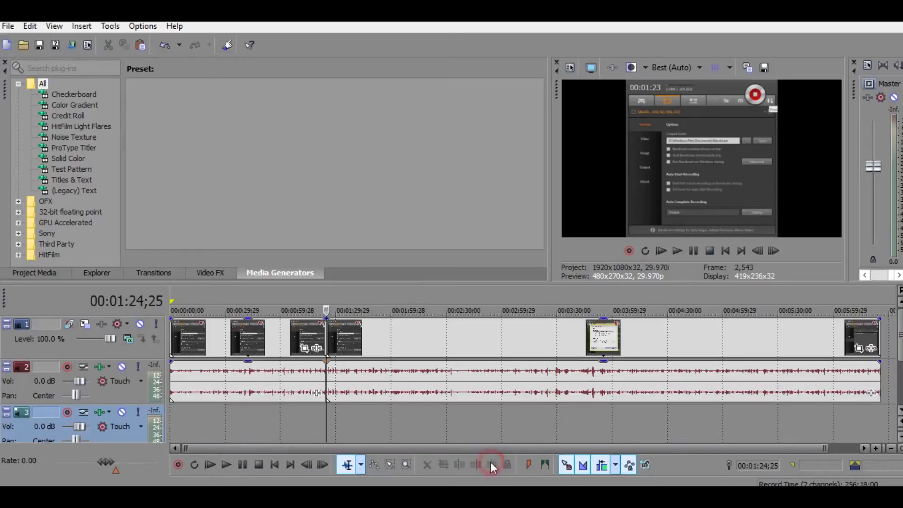
{"action": "left_click", "coordinate": [374, 413]}
{"action": "left_click", "coordinate": [398, 410]}
{"action": "left_click", "coordinate": [463, 419]}
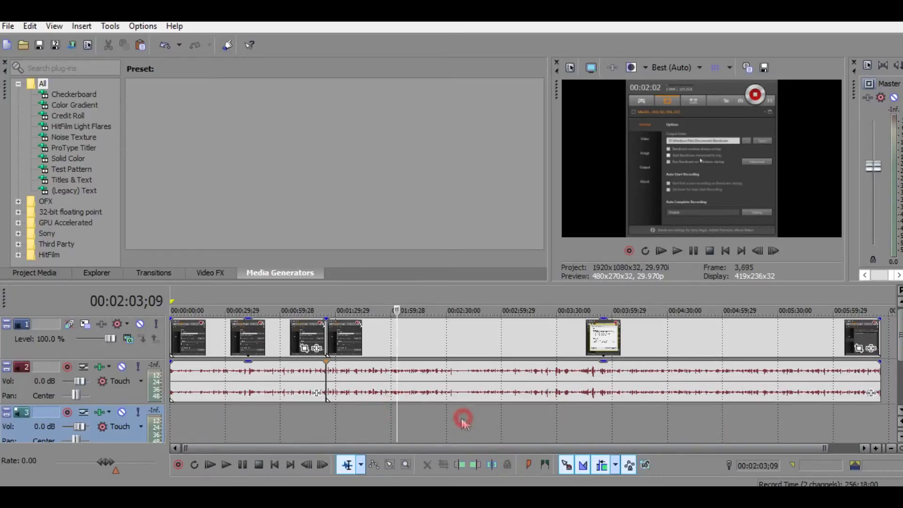
{"action": "left_click", "coordinate": [407, 416]}
{"action": "left_click", "coordinate": [339, 414]}
{"action": "left_click", "coordinate": [402, 409]}
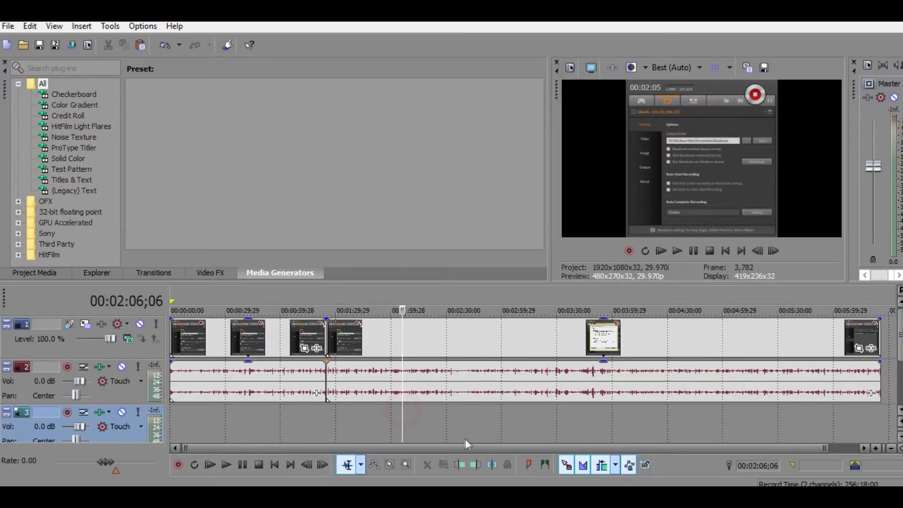
{"action": "left_click", "coordinate": [493, 465]}
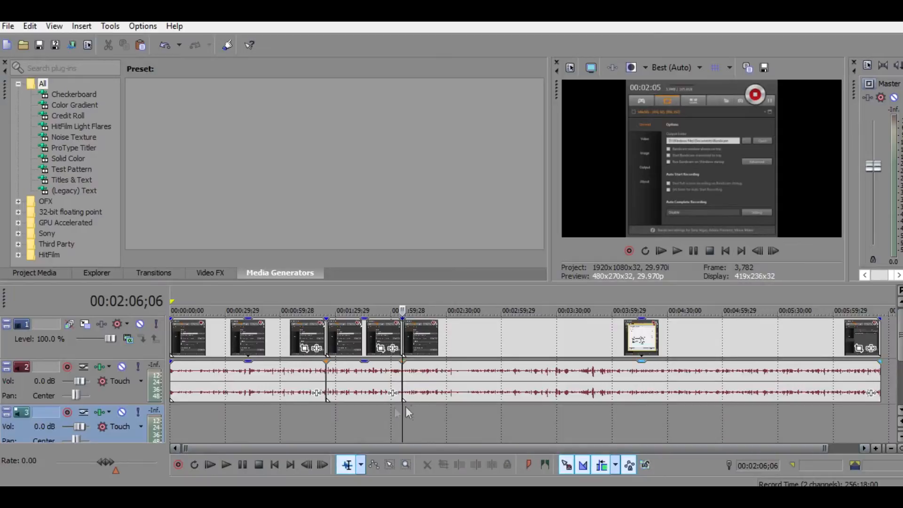
- Delete the video event between the two splits on track 1
{"action": "left_click", "coordinate": [351, 344]}
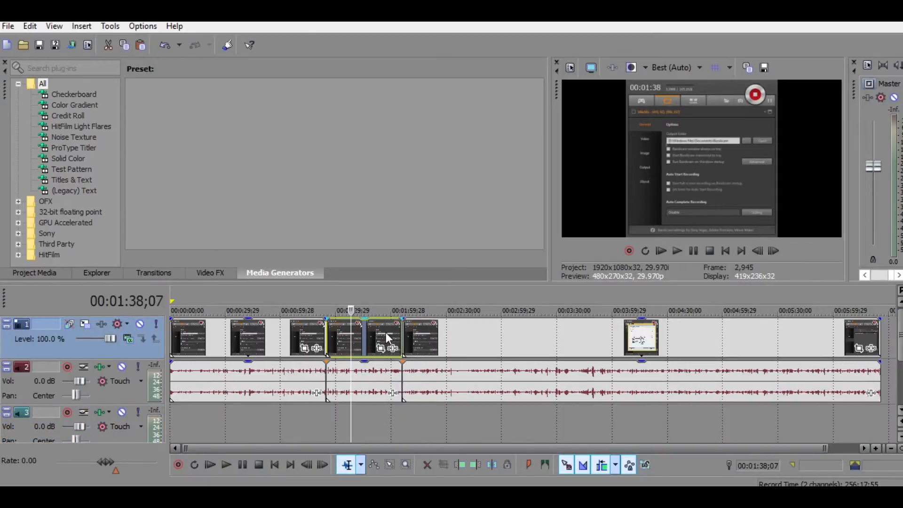
{"action": "left_click", "coordinate": [366, 337]}
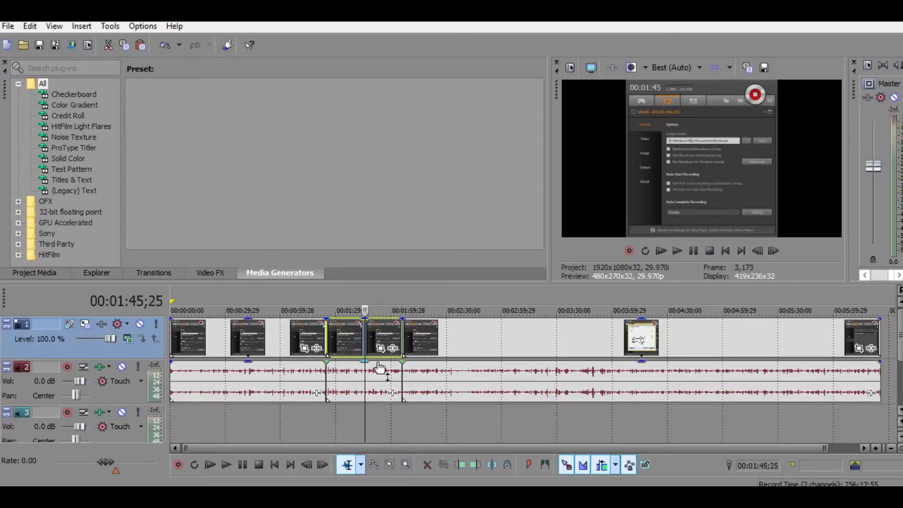
{"action": "key", "text": "Delete"}
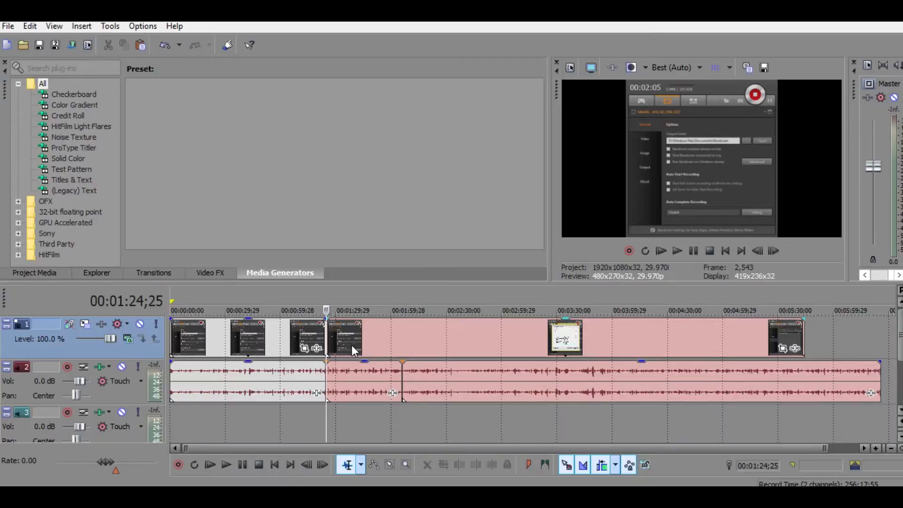
- Undo the deletion of the middle video event and both splits of the recording
{"action": "key", "text": "ctrl+v"}
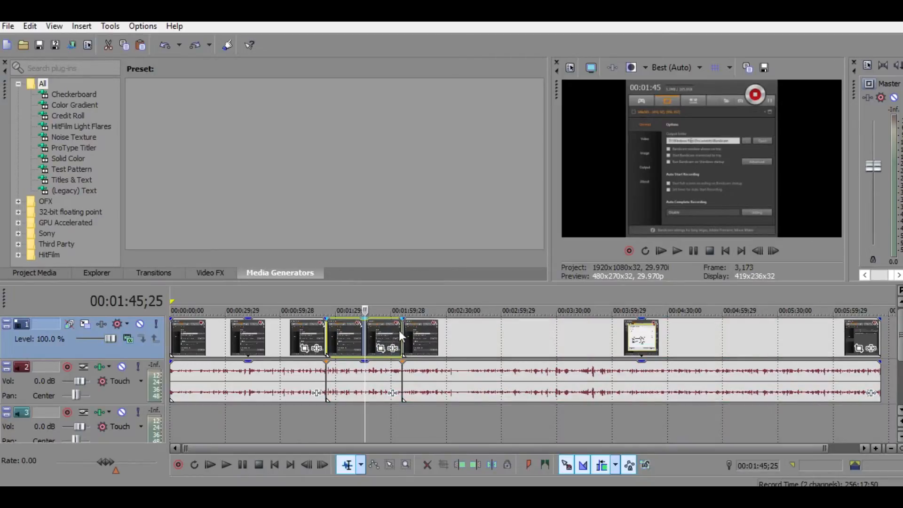
{"action": "key", "text": "ctrl+z"}
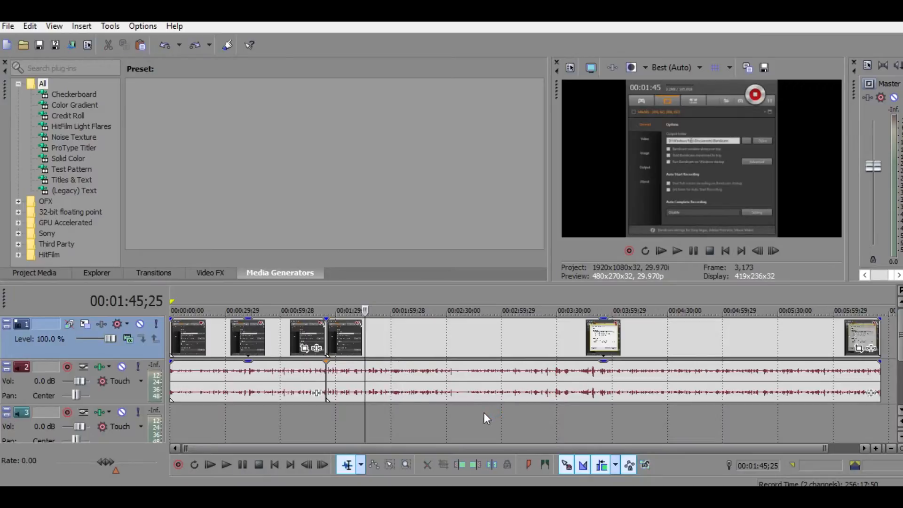
{"action": "key", "text": "ctrl+z"}
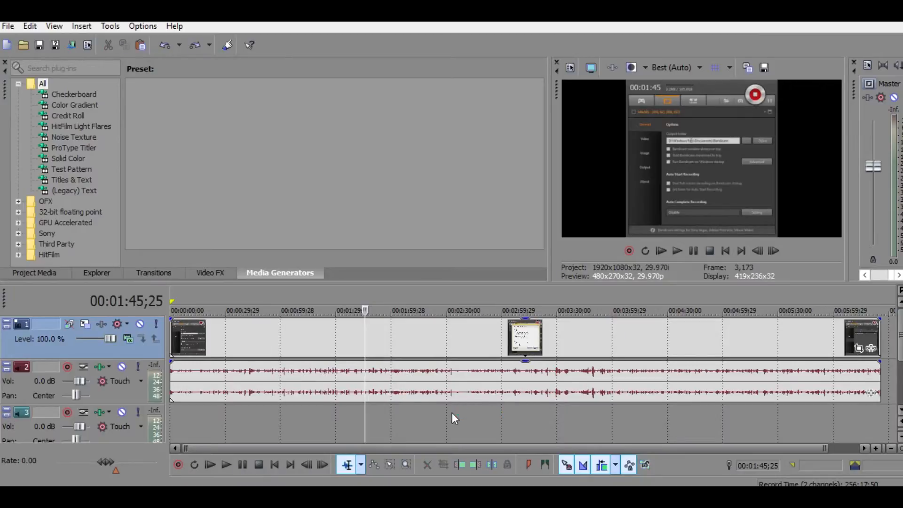
{"action": "left_click", "coordinate": [341, 401]}
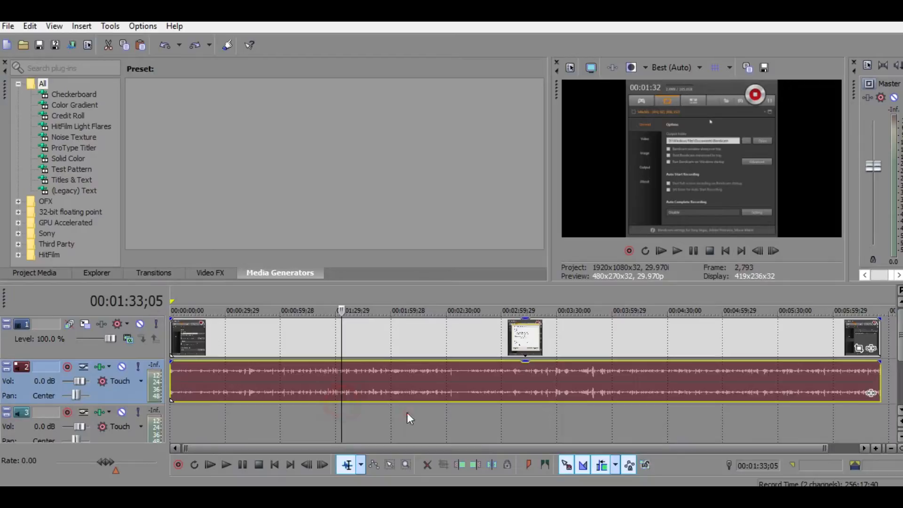
{"action": "left_click", "coordinate": [406, 413]}
{"action": "left_click", "coordinate": [337, 409]}
{"action": "left_click", "coordinate": [205, 412]}
{"action": "left_click", "coordinate": [278, 420]}
{"action": "left_click", "coordinate": [440, 411]}
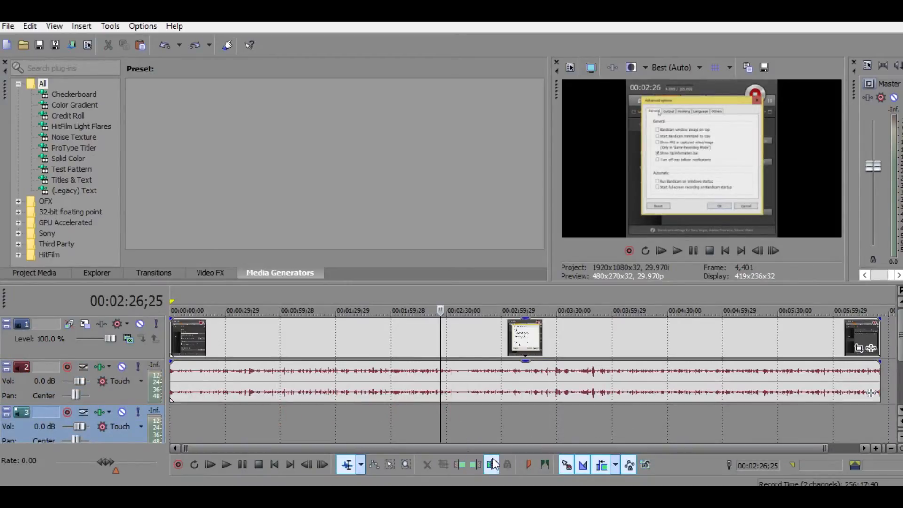
{"action": "left_click", "coordinate": [297, 433]}
{"action": "left_click", "coordinate": [458, 429]}
{"action": "left_click", "coordinate": [260, 422]}
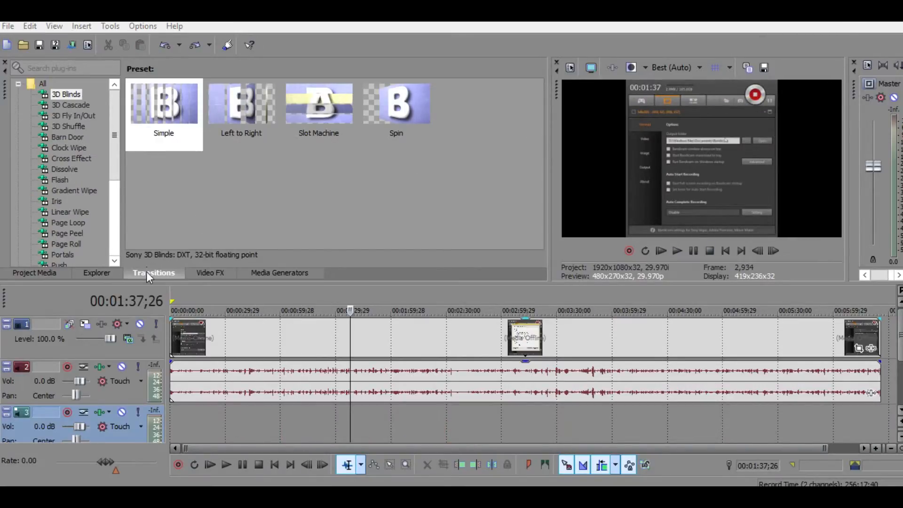
- Split the recording at about 00:01:21 and group the video and audio events that follow the cut
{"action": "left_click", "coordinate": [320, 411]}
{"action": "left_click", "coordinate": [493, 465]}
{"action": "mouse_move", "coordinate": [338, 340]}
{"action": "left_mouse_down"}
{"action": "mouse_move", "coordinate": [327, 335]}
{"action": "mouse_move", "coordinate": [335, 337]}
{"action": "left_mouse_up"}
{"action": "left_click", "coordinate": [347, 377]}
{"action": "left_click", "coordinate": [393, 339]}
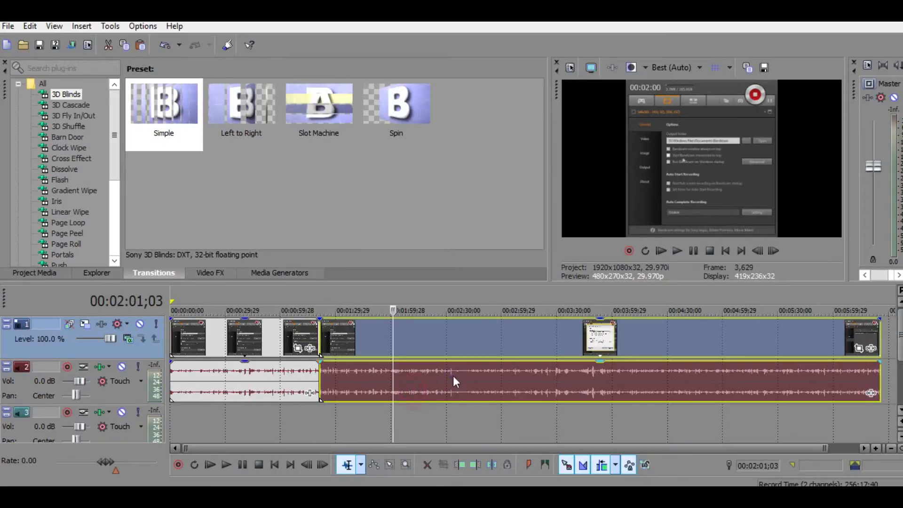
{"action": "right_click", "coordinate": [455, 381]}
{"action": "mouse_move", "coordinate": [483, 386]}
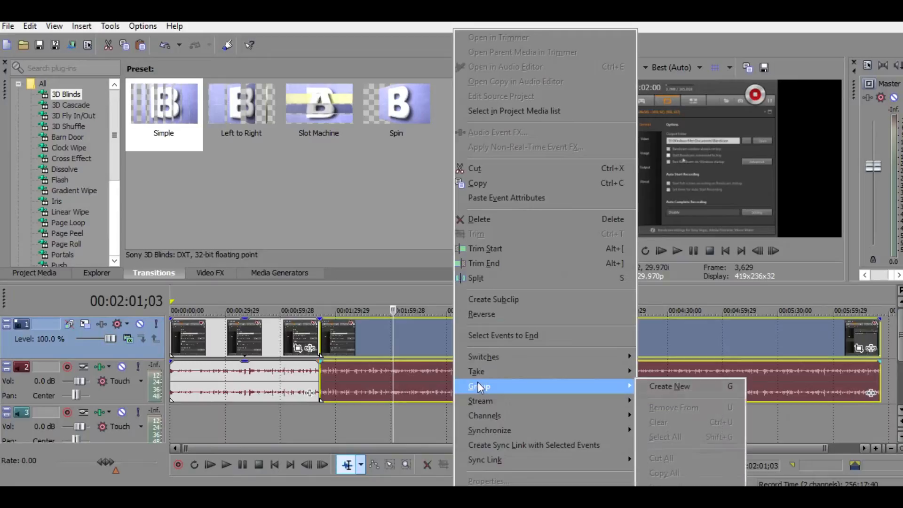
{"action": "left_click", "coordinate": [709, 393]}
- Move the grouped second segment back over the end of the first, adjusting the overlap to a 0:26 crossfade
{"action": "left_click", "coordinate": [360, 341]}
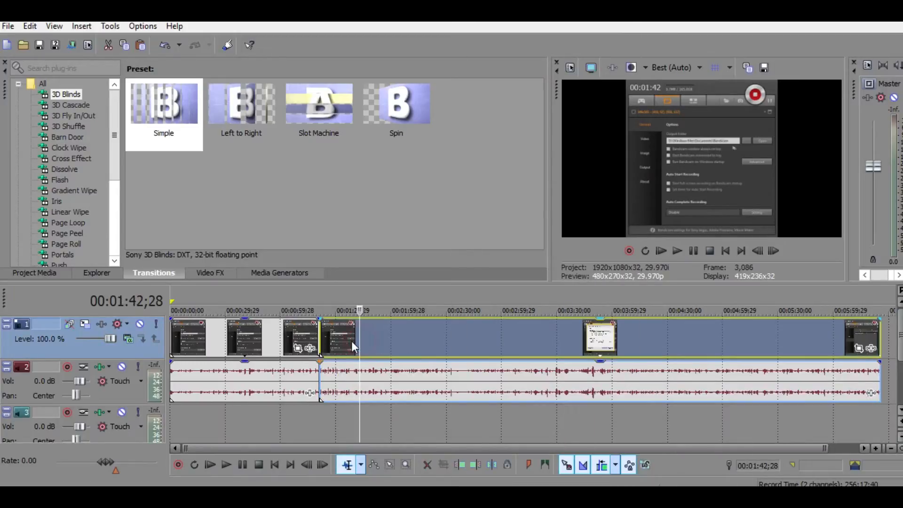
{"action": "left_click_drag", "start_coordinate": [338, 334], "coordinate": [335, 334]}
{"action": "scroll", "coordinate": [347, 342], "scroll_direction": "up", "scroll_amount": 3}
{"action": "scroll", "coordinate": [347, 343], "scroll_direction": "up", "scroll_amount": 4}
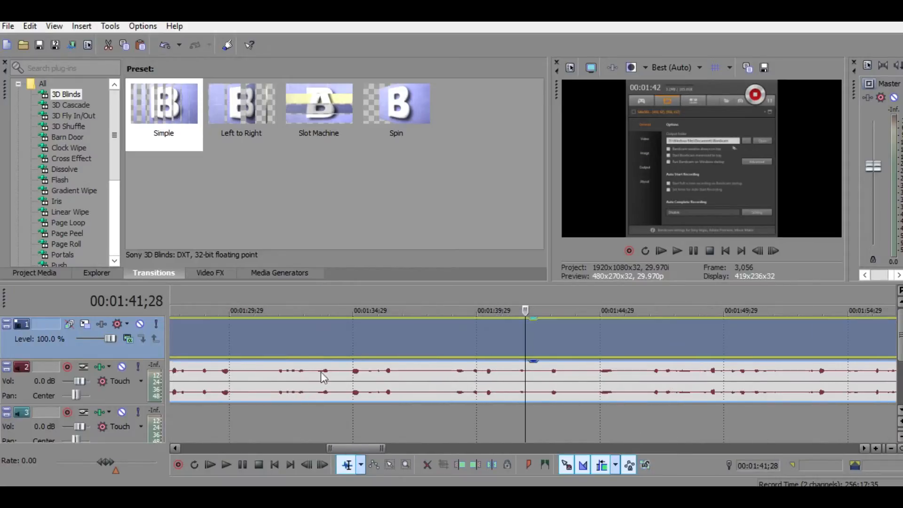
{"action": "left_click_drag", "start_coordinate": [356, 448], "coordinate": [330, 450]}
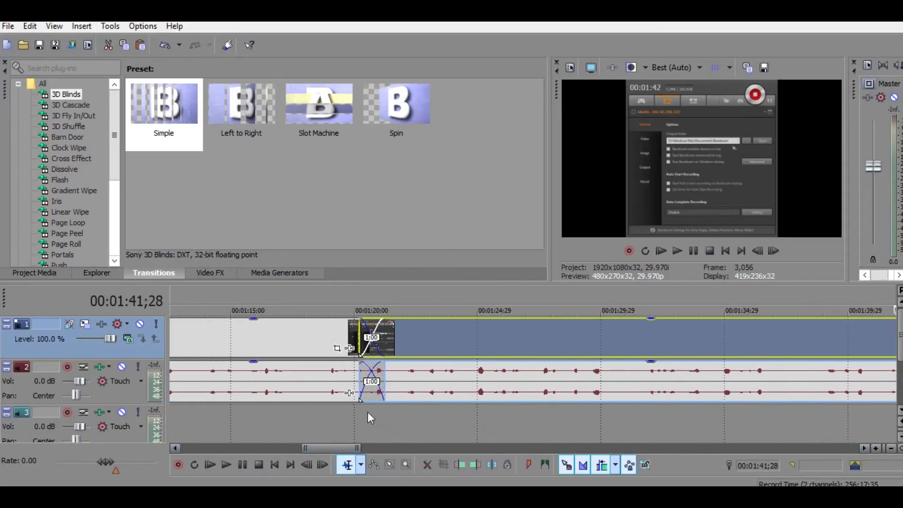
{"action": "left_click", "coordinate": [368, 412]}
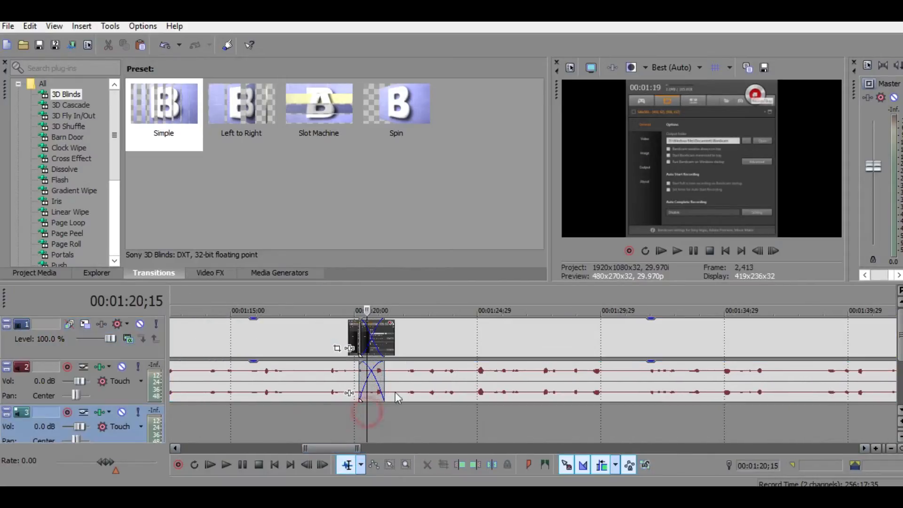
{"action": "scroll", "coordinate": [401, 348], "scroll_direction": "up", "scroll_amount": 3}
{"action": "left_click_drag", "start_coordinate": [612, 344], "coordinate": [622, 342]}
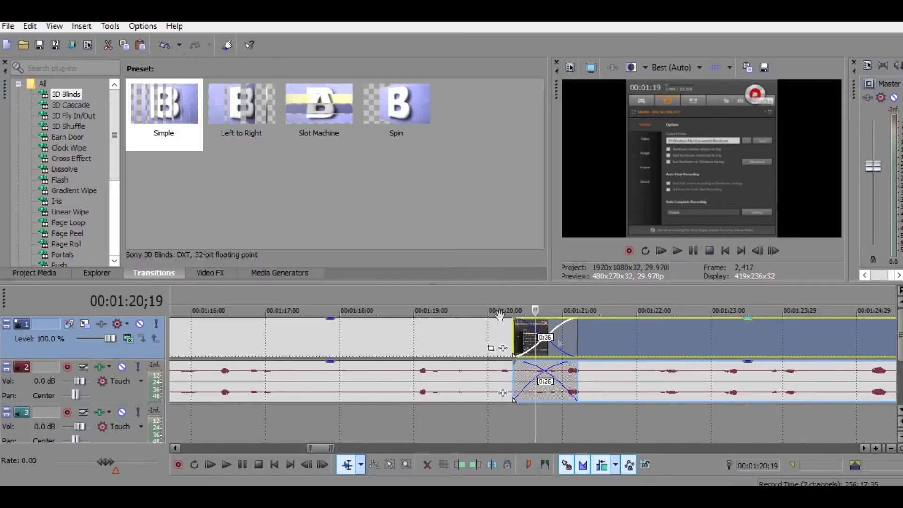
- Apply the Default preset of the 3D Fly In/Out transition to the video crossfade, keeping its default settings
{"action": "left_click", "coordinate": [64, 129]}
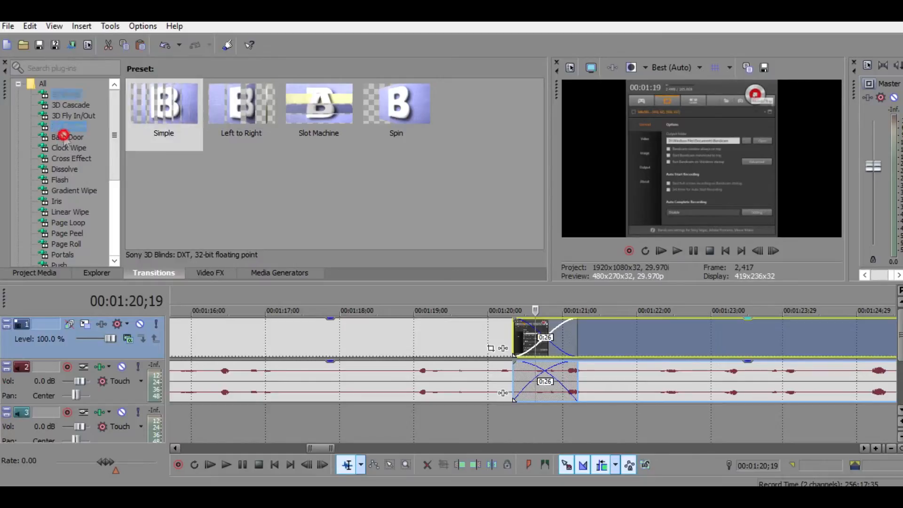
{"action": "left_click", "coordinate": [67, 191]}
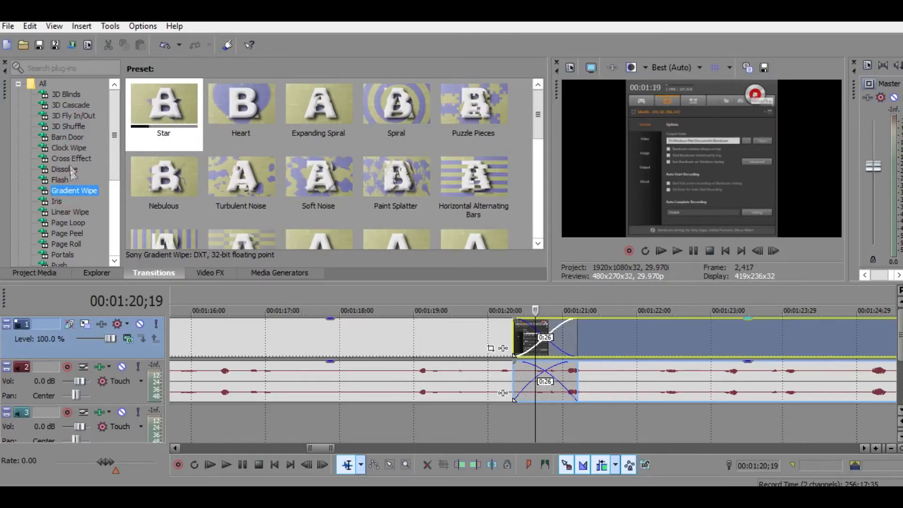
{"action": "left_click", "coordinate": [77, 118]}
{"action": "left_click_drag", "start_coordinate": [164, 105], "coordinate": [545, 337]}
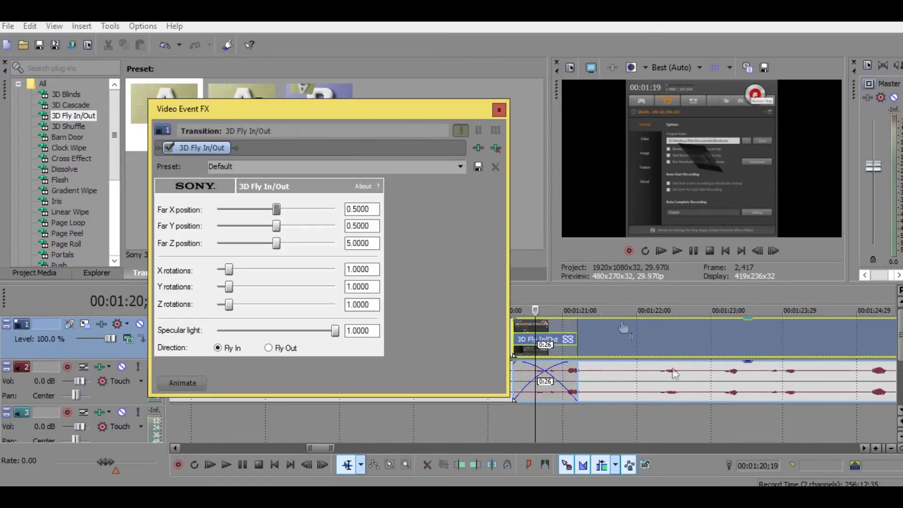
{"action": "left_click", "coordinate": [498, 111]}
- Play the timeline across the crossfade to preview the 3D Fly In/Out transition
{"action": "left_click", "coordinate": [486, 425]}
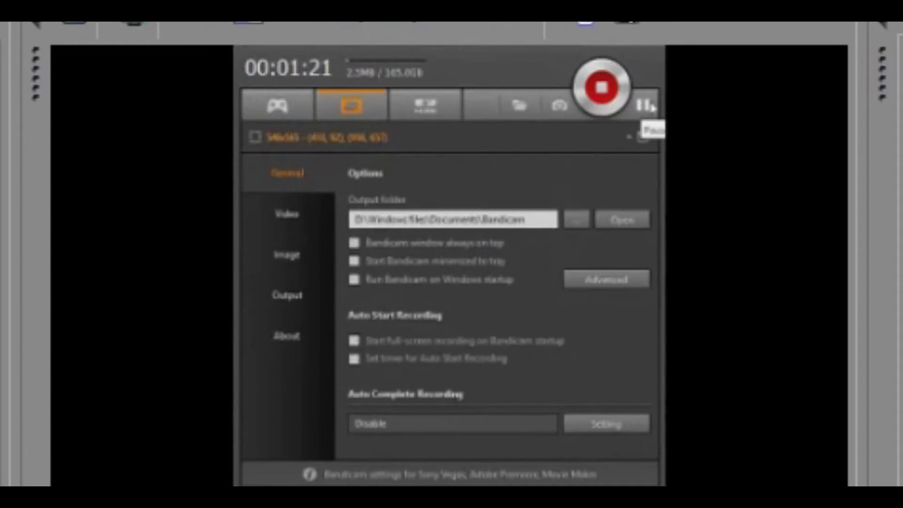
{"action": "key", "text": "space"}
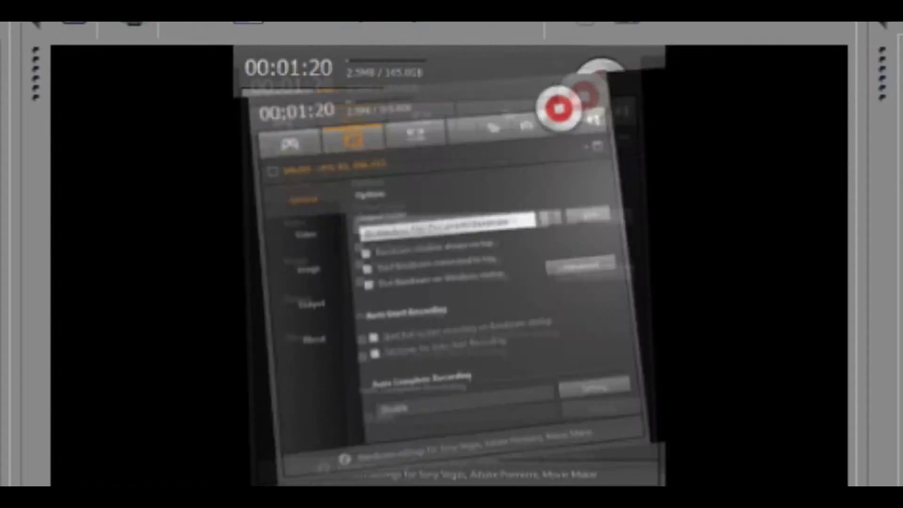
{"action": "left_click", "coordinate": [242, 465]}
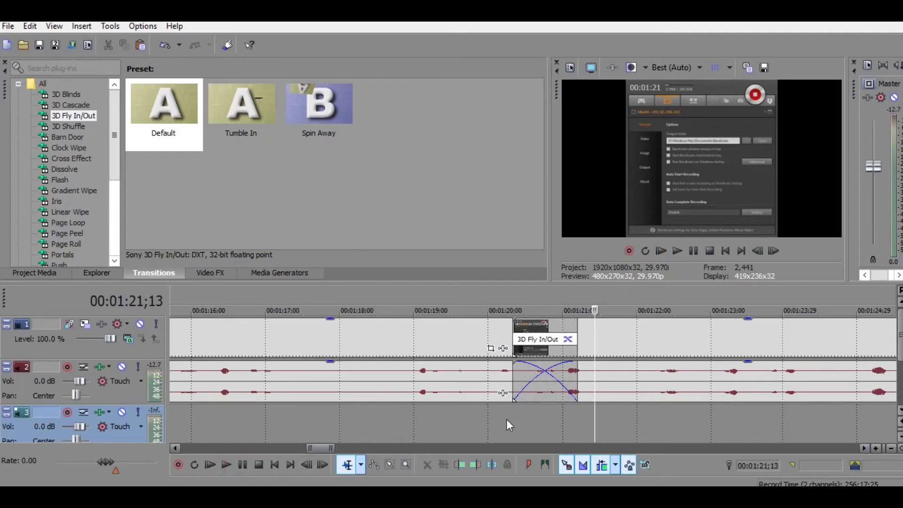
- Undo the 3D Fly In/Out transition and the edits preceding it, back to the unsplit recording
{"action": "scroll", "coordinate": [491, 410], "scroll_direction": "down", "scroll_amount": 5}
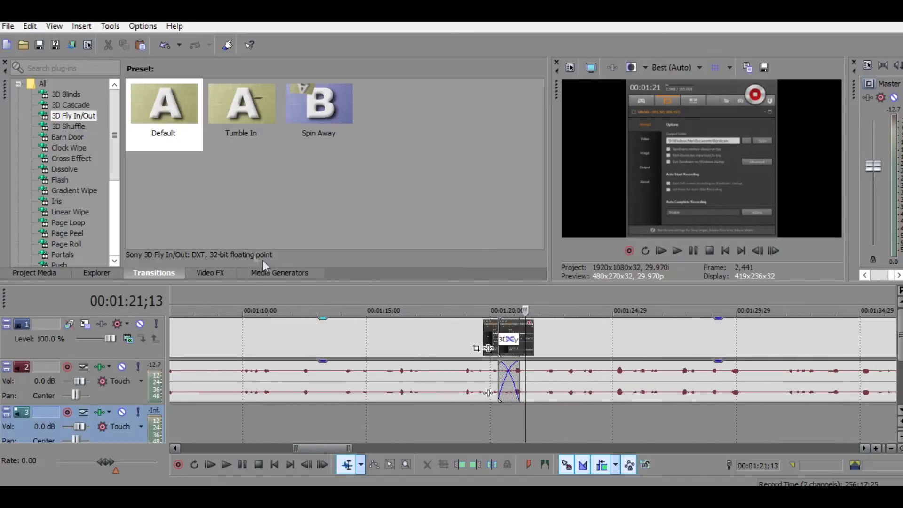
{"action": "key", "text": "ctrl+z"}
{"action": "key", "text": "ctrl+z"}
{"action": "key", "text": "ctrl+z"}
{"action": "key", "text": "ctrl+z"}
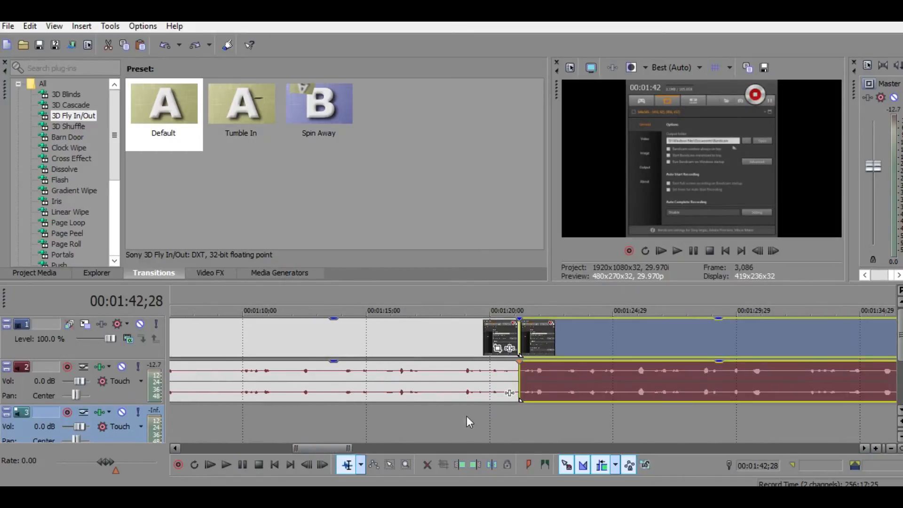
{"action": "key", "text": "ctrl+z"}
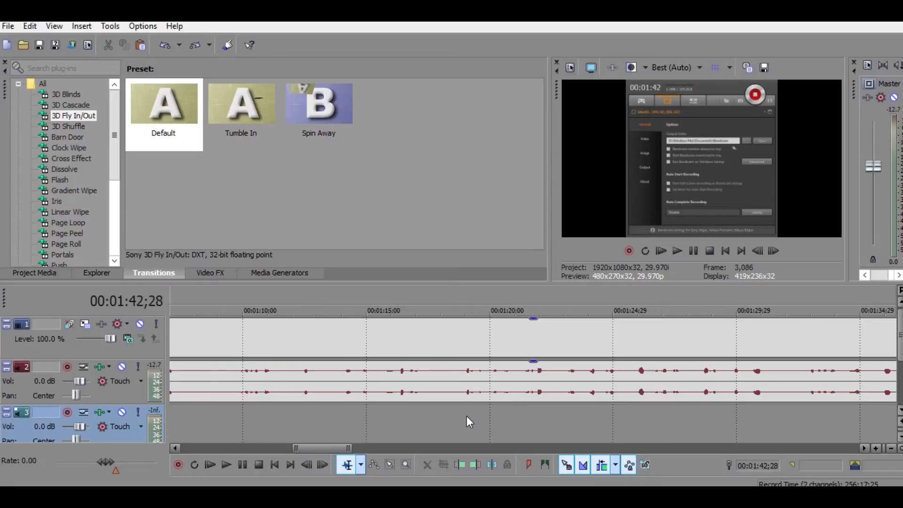
{"action": "scroll", "coordinate": [499, 414], "scroll_direction": "down", "scroll_amount": 5}
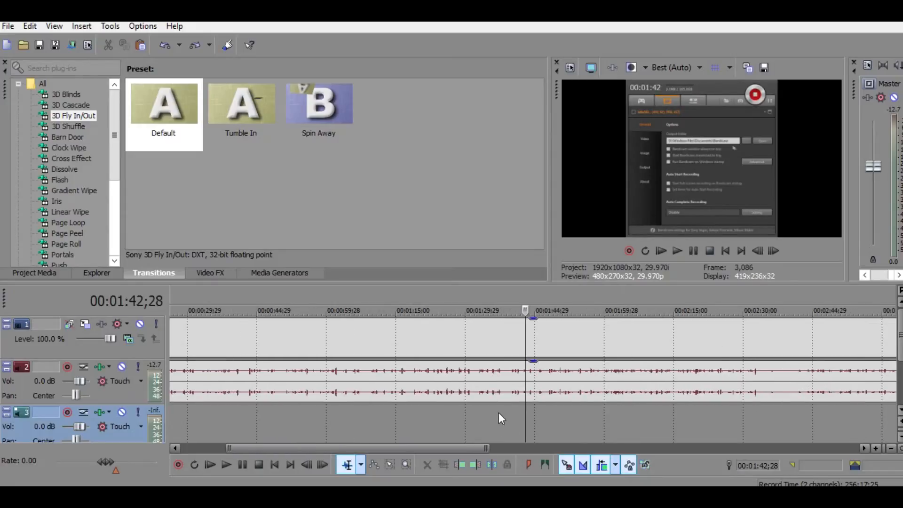
- Browse the video effect presets for Brightness and Contrast, Broadcast Colors, Bump Map and Channel Blend
{"action": "left_click", "coordinate": [206, 273]}
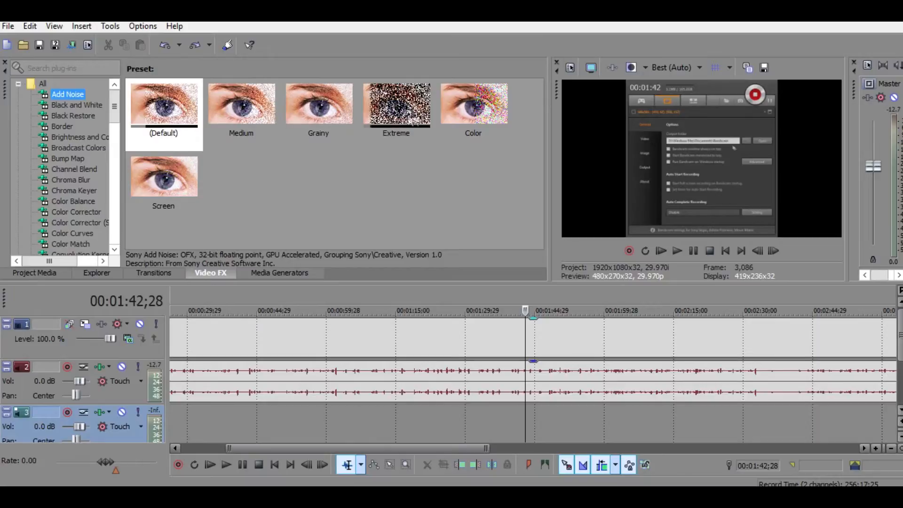
{"action": "left_click", "coordinate": [73, 137]}
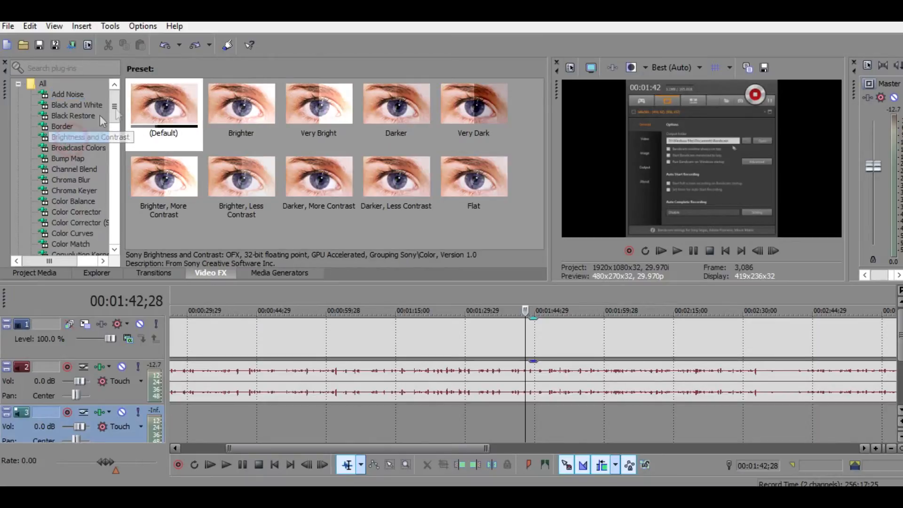
{"action": "left_click", "coordinate": [77, 149]}
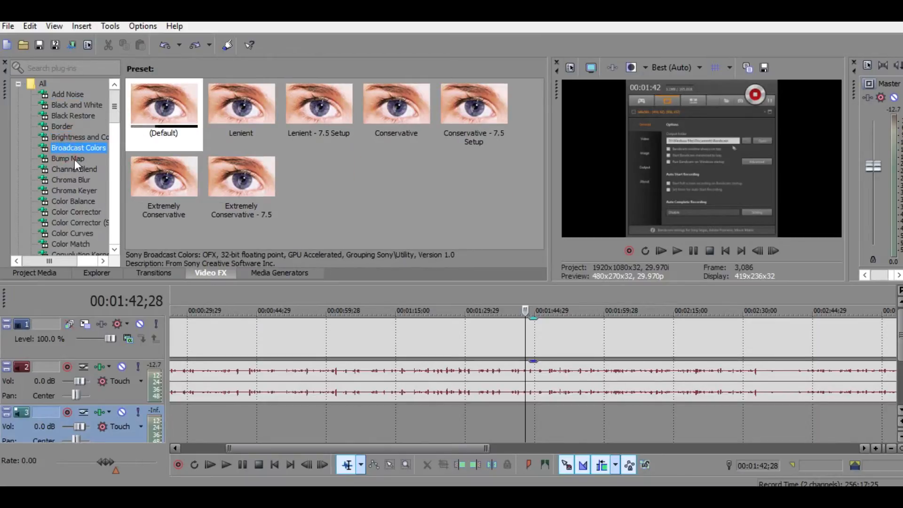
{"action": "left_click", "coordinate": [73, 159]}
{"action": "left_click", "coordinate": [79, 169]}
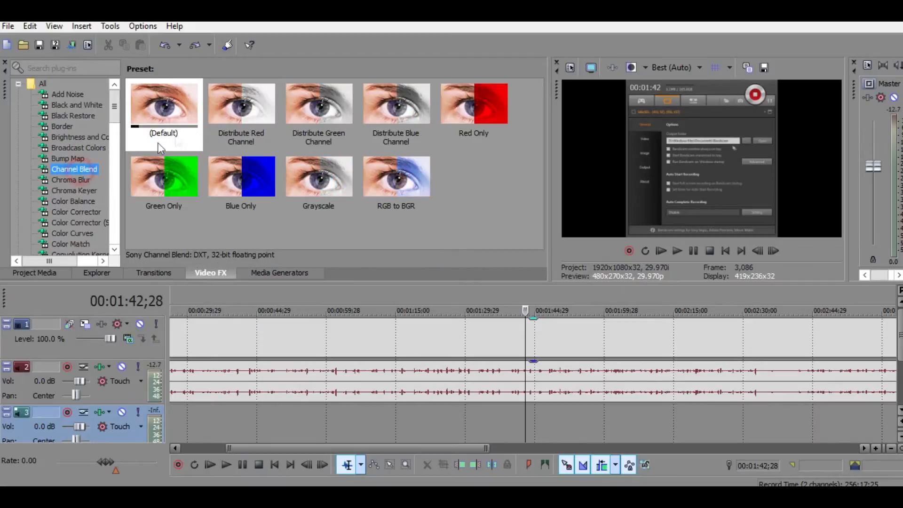
- Browse the Chroma Blur, Add Noise and Black and White presets, and try to apply the Default Black and White effect to the video event
{"action": "left_click", "coordinate": [72, 181]}
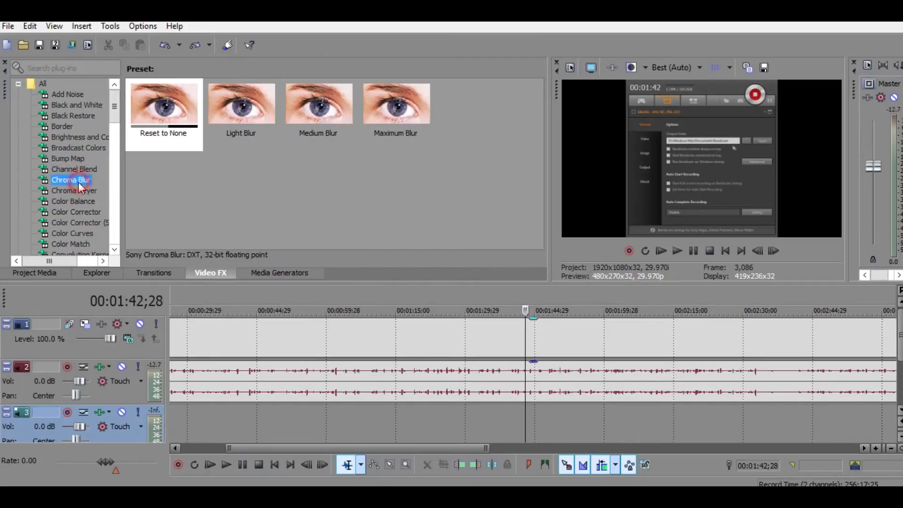
{"action": "left_click", "coordinate": [62, 95]}
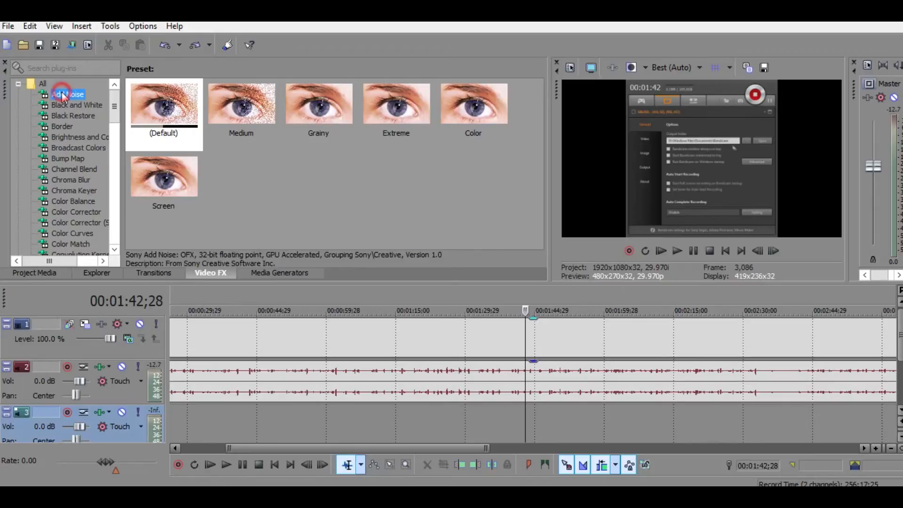
{"action": "left_click", "coordinate": [82, 106]}
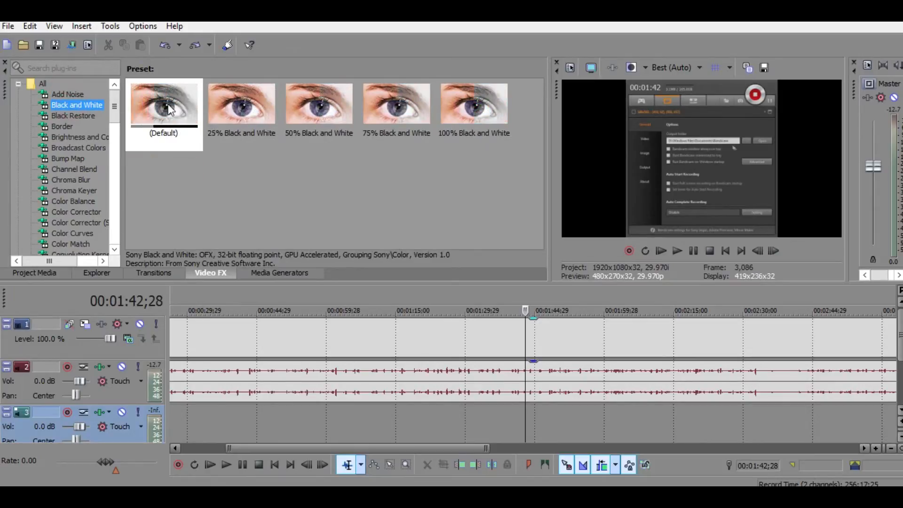
{"action": "left_click_drag", "start_coordinate": [159, 106], "coordinate": [307, 349]}
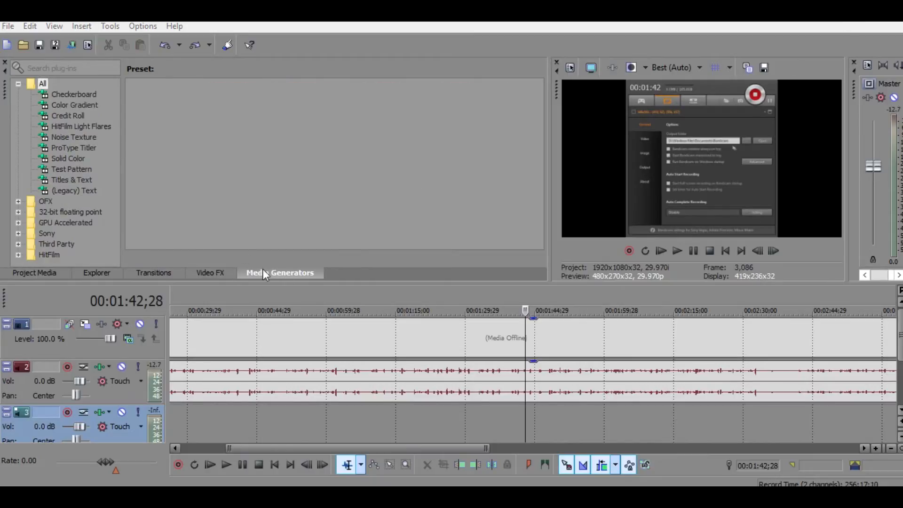
- Examine the media generator presets for Checkerboard, Solid Color and (Legacy) Text
{"action": "left_click", "coordinate": [76, 95]}
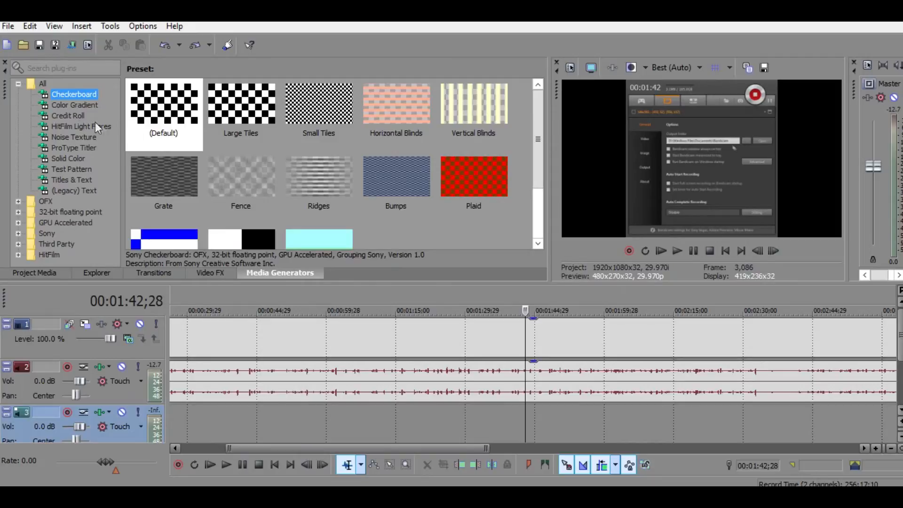
{"action": "left_click", "coordinate": [72, 157]}
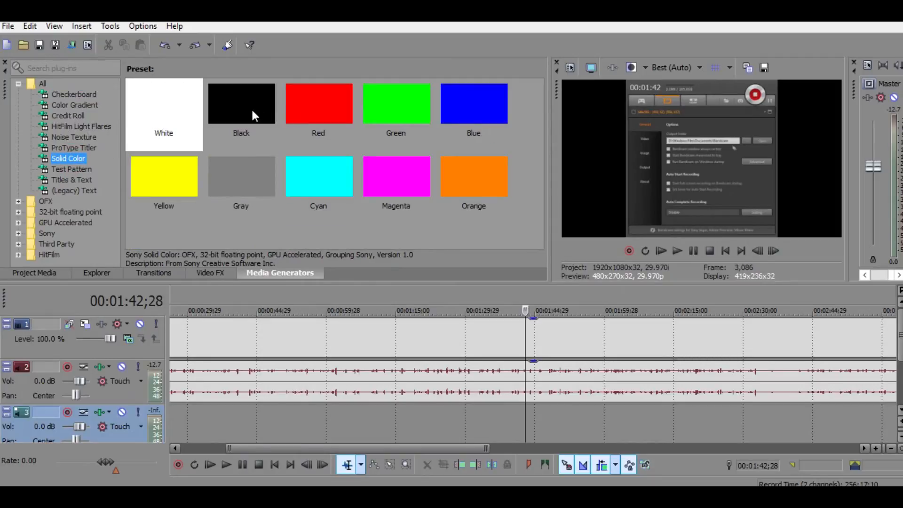
{"action": "left_click", "coordinate": [80, 193]}
{"action": "scroll", "coordinate": [284, 183], "scroll_direction": "down", "scroll_amount": 1}
{"action": "scroll", "coordinate": [219, 157], "scroll_direction": "up", "scroll_amount": 1}
{"action": "scroll", "coordinate": [398, 183], "scroll_direction": "down", "scroll_amount": 1}
{"action": "scroll", "coordinate": [419, 177], "scroll_direction": "up", "scroll_amount": 1}
{"action": "scroll", "coordinate": [420, 180], "scroll_direction": "down", "scroll_amount": 1}
{"action": "scroll", "coordinate": [409, 181], "scroll_direction": "up", "scroll_amount": 1}
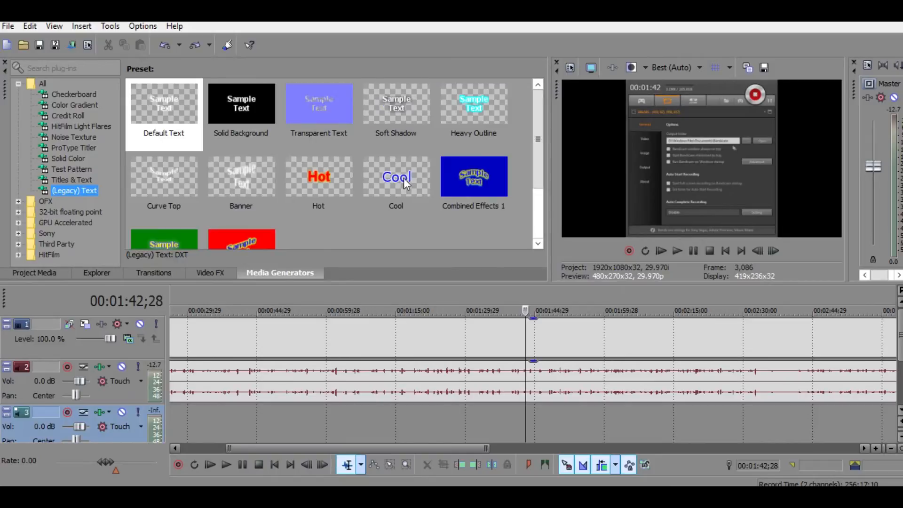
- Look through the ProType Titler, Noise Texture, HitFilm Light Flares, Test Pattern and Titles & Text generators, revisiting (Legacy) Text and Solid Color
{"action": "left_click", "coordinate": [70, 150]}
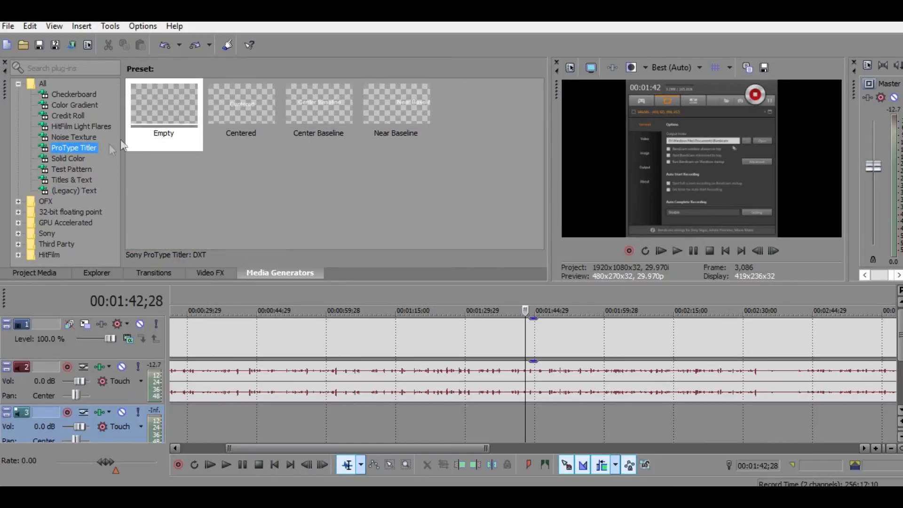
{"action": "left_click", "coordinate": [75, 136]}
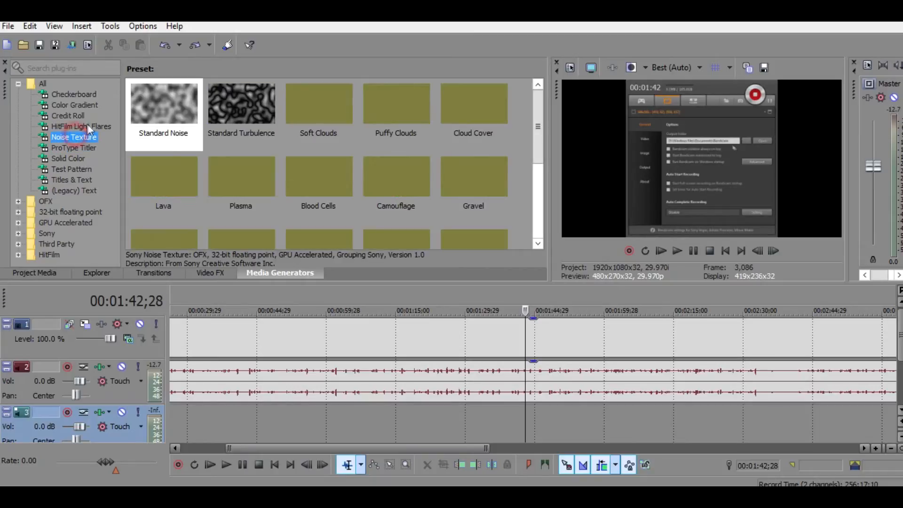
{"action": "left_click", "coordinate": [86, 127]}
{"action": "left_click", "coordinate": [80, 169]}
{"action": "left_click", "coordinate": [83, 180]}
{"action": "left_click", "coordinate": [90, 190]}
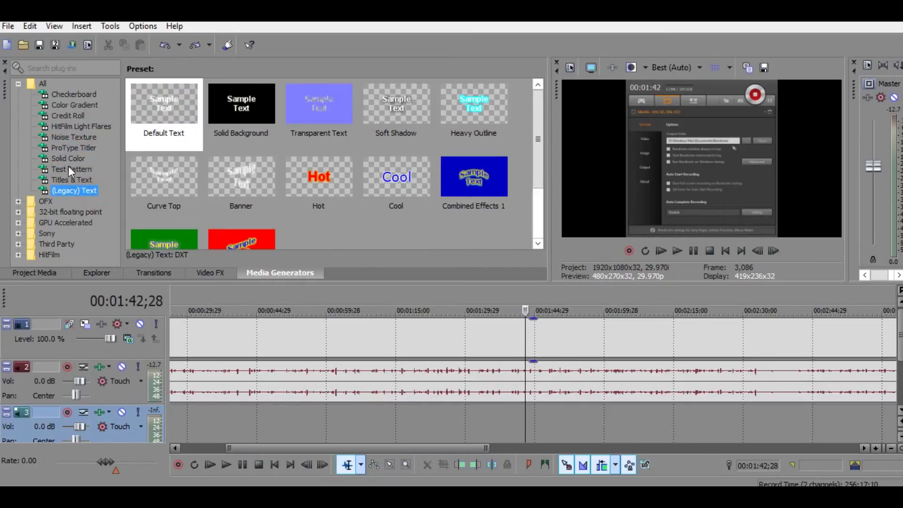
{"action": "scroll", "coordinate": [204, 173], "scroll_direction": "down", "scroll_amount": 2}
{"action": "scroll", "coordinate": [205, 173], "scroll_direction": "up", "scroll_amount": 2}
{"action": "left_click", "coordinate": [73, 175]}
{"action": "left_click", "coordinate": [72, 169]}
{"action": "left_click", "coordinate": [74, 159]}
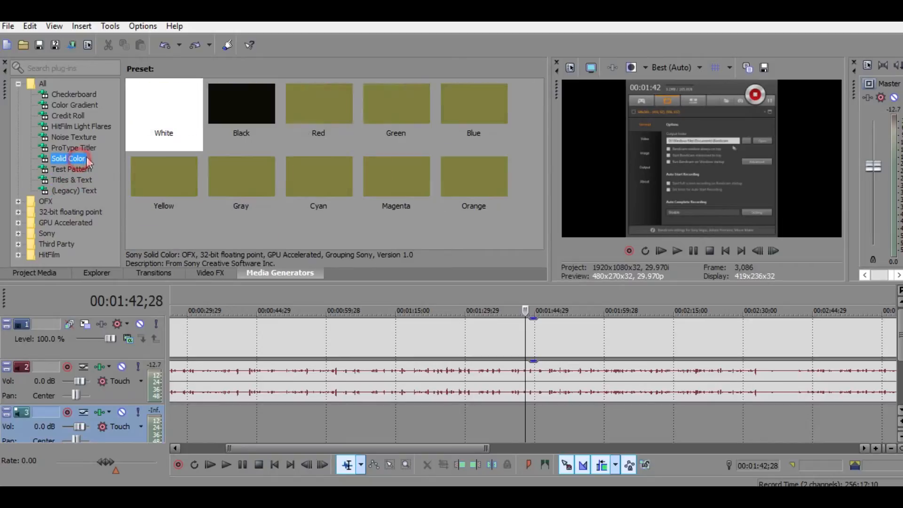
{"action": "left_click", "coordinate": [59, 148]}
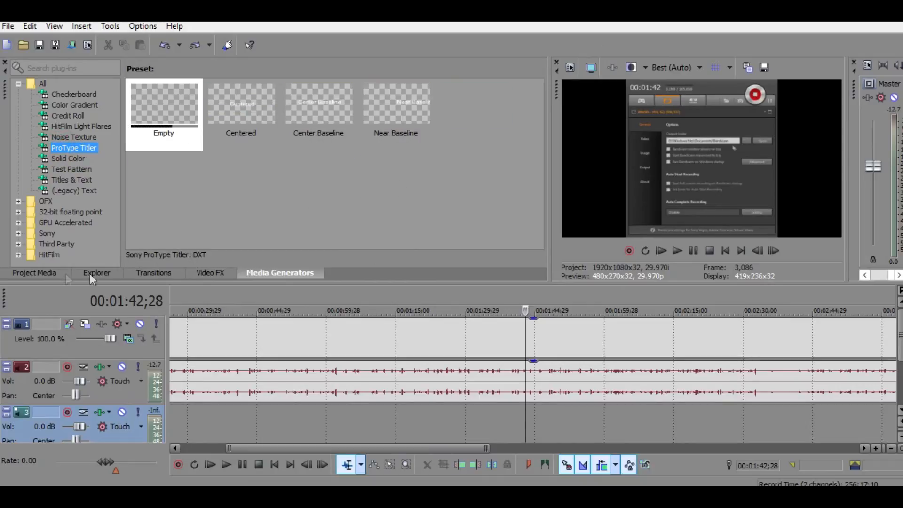
- Switch to the YouTube channel page in the browser and open the video upload page
{"action": "scroll", "coordinate": [504, 399], "scroll_direction": "down", "scroll_amount": 6}
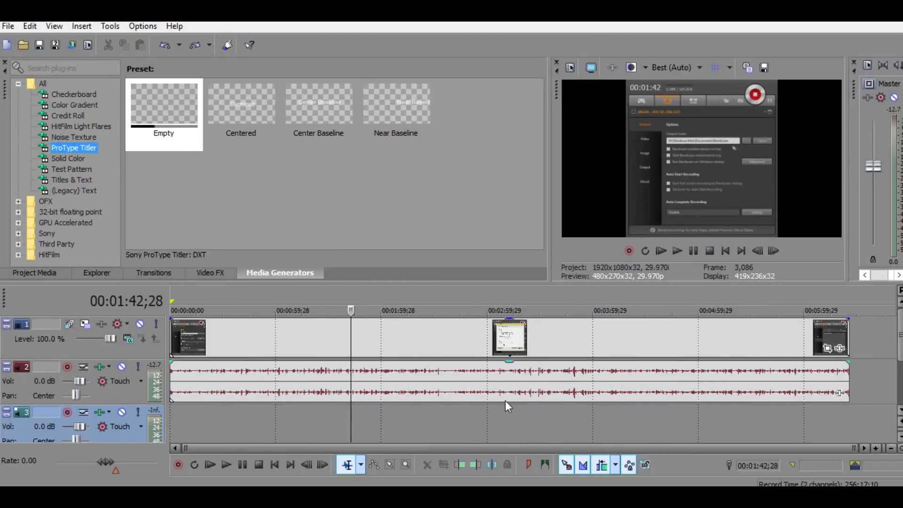
{"action": "left_click", "coordinate": [173, 419]}
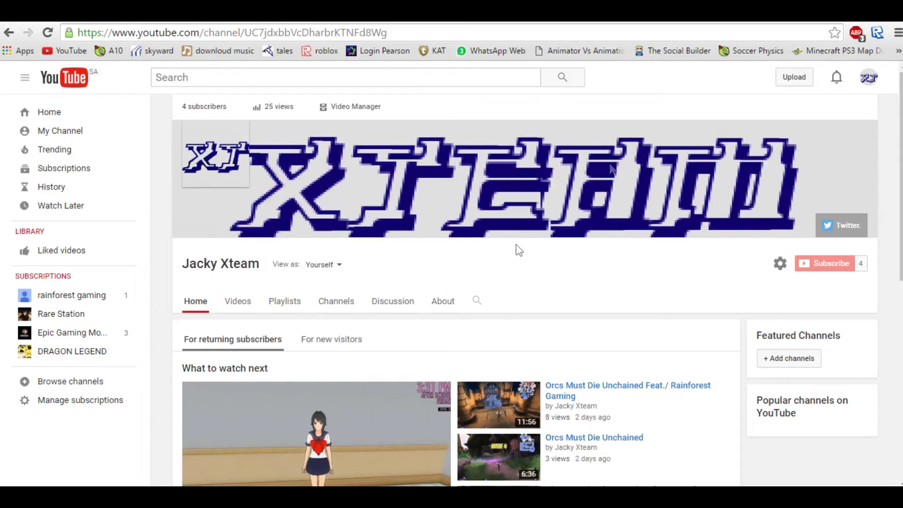
{"action": "scroll", "coordinate": [559, 273], "scroll_direction": "down", "scroll_amount": 2}
{"action": "scroll", "coordinate": [560, 273], "scroll_direction": "up", "scroll_amount": 1}
{"action": "left_click", "coordinate": [805, 81]}
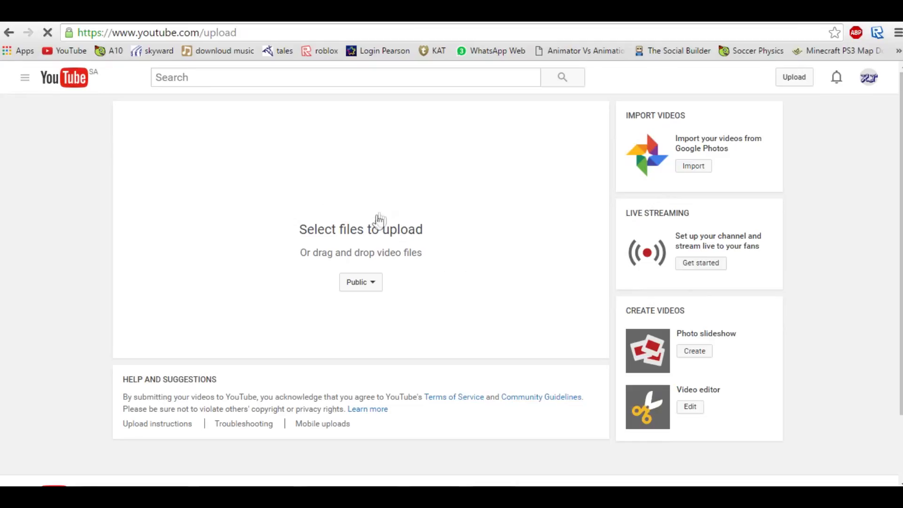
- Open the file selection dialog for the video upload and close it without choosing a file
{"action": "left_click", "coordinate": [381, 214]}
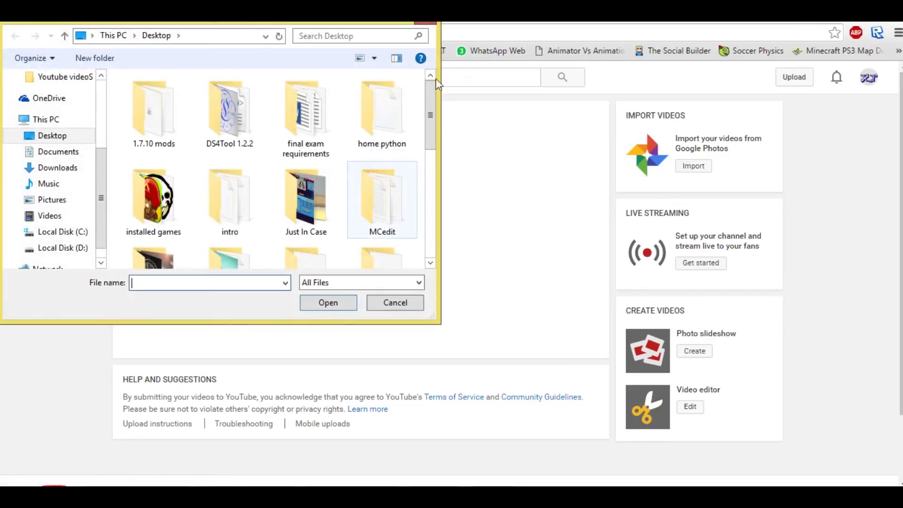
{"action": "left_click", "coordinate": [426, 27]}
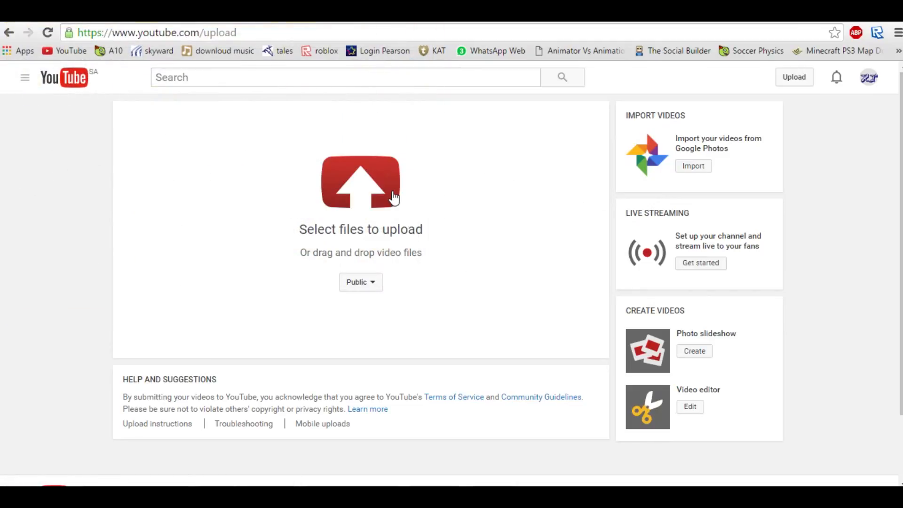